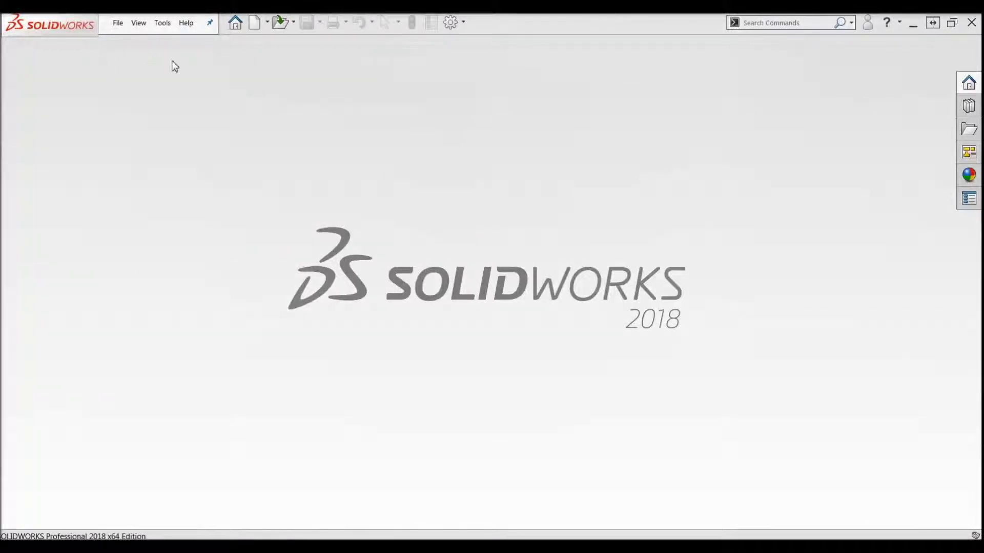
# Step: Create a new blank Part document from the File menu
pyautogui.click(119, 23)
pyautogui.click(117, 29)
pyautogui.click(117, 28)
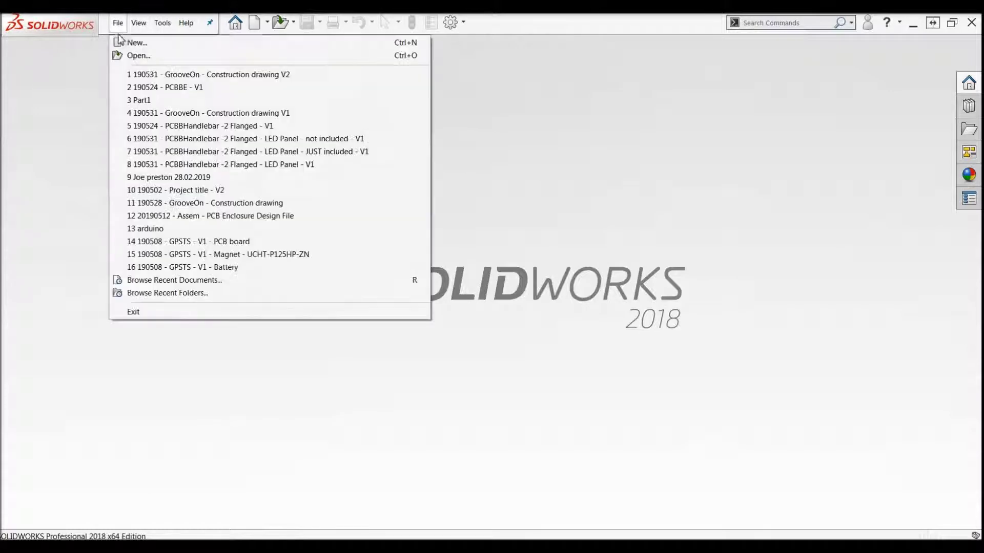
pyautogui.click(123, 42)
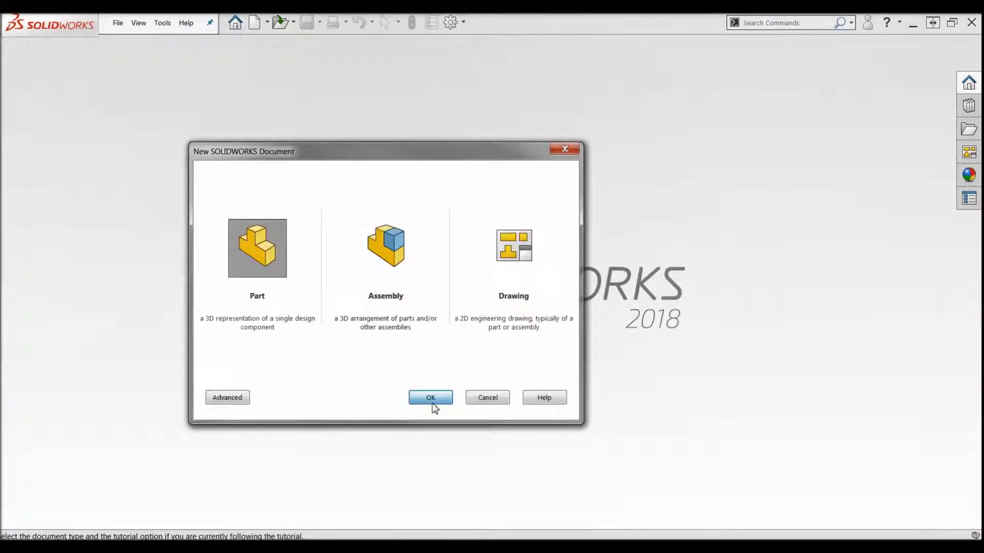
pyautogui.click(430, 399)
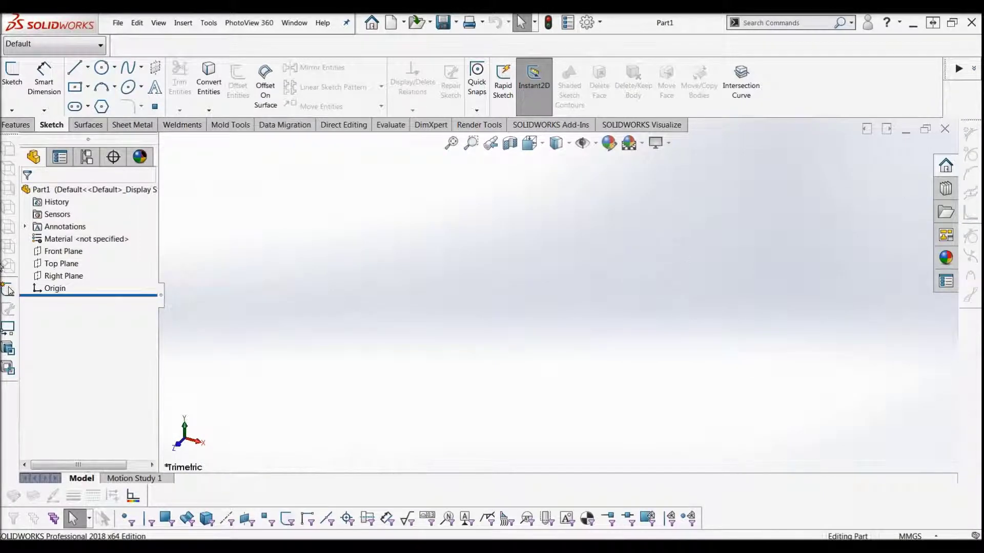
# Step: Start a sketch on the Top Plane and draw a center rectangle at the origin
pyautogui.click(62, 264)
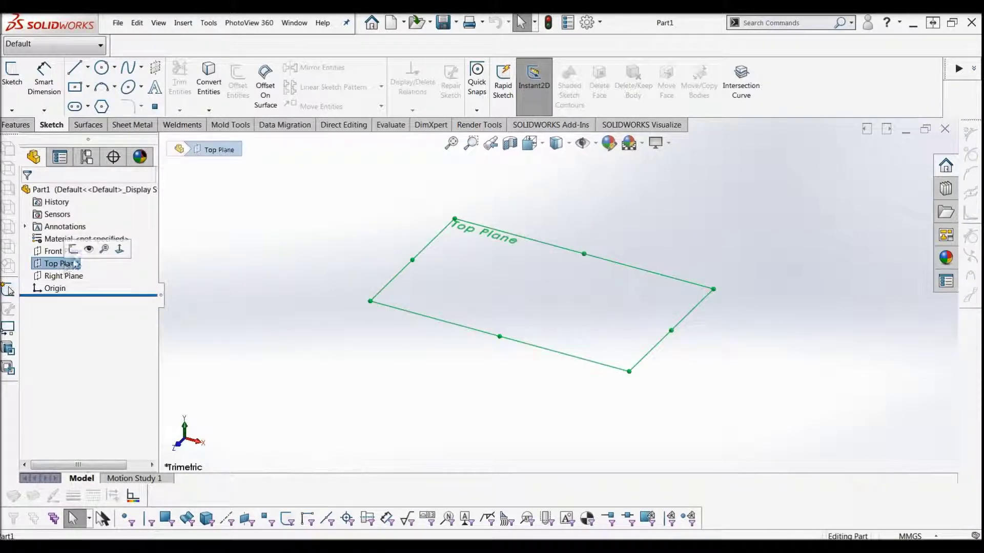
pyautogui.click(77, 249)
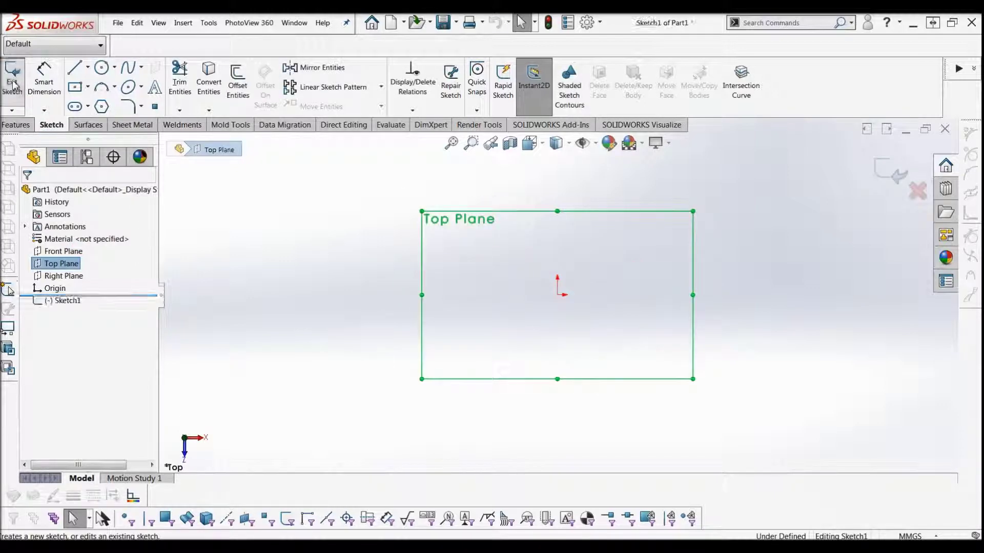
pyautogui.click(79, 88)
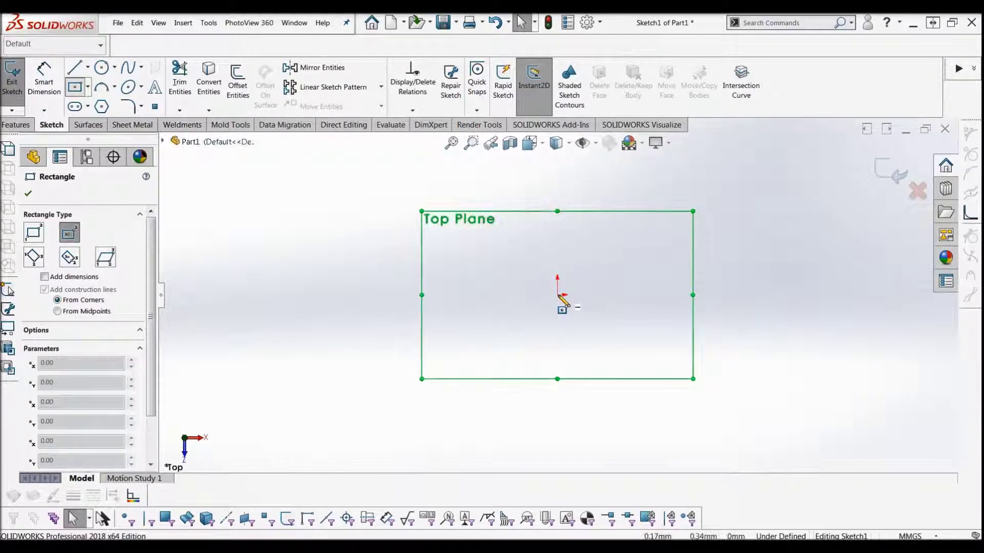
pyautogui.click(557, 295)
pyautogui.click(619, 261)
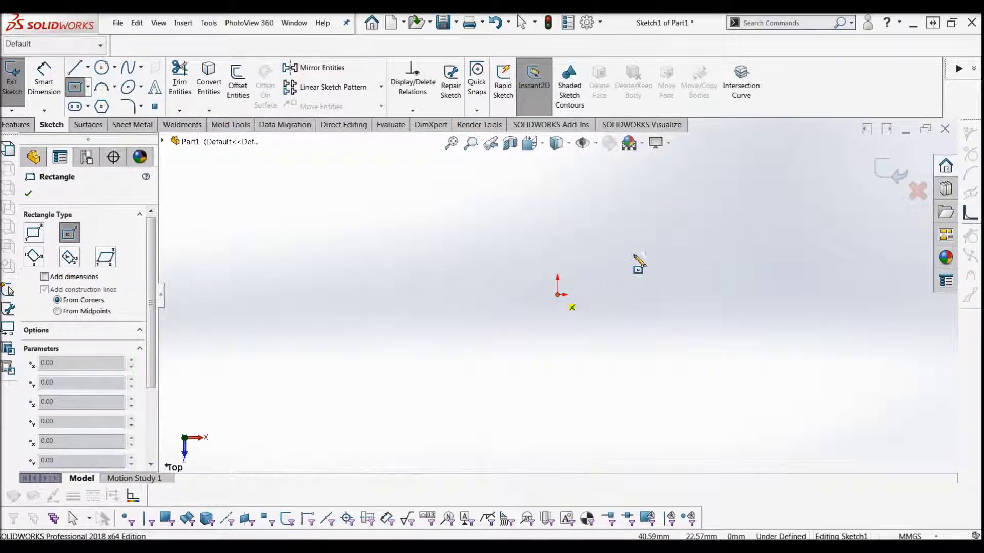
pyautogui.click(661, 251)
pyautogui.press('Escape')
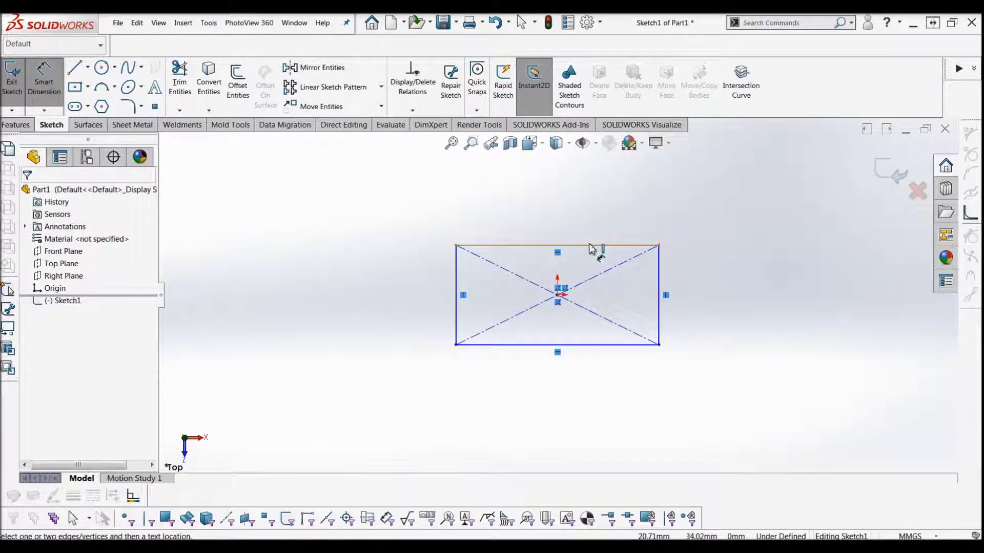
pyautogui.press('Escape')
# Step: Dimension the rectangle to 100 wide and 50 high
pyautogui.click(52, 94)
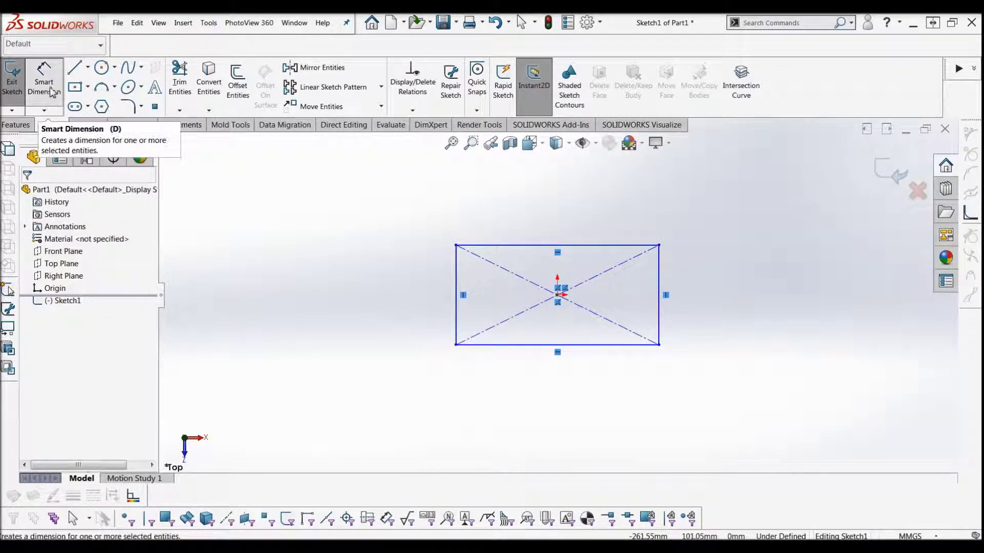
pyautogui.click(498, 231)
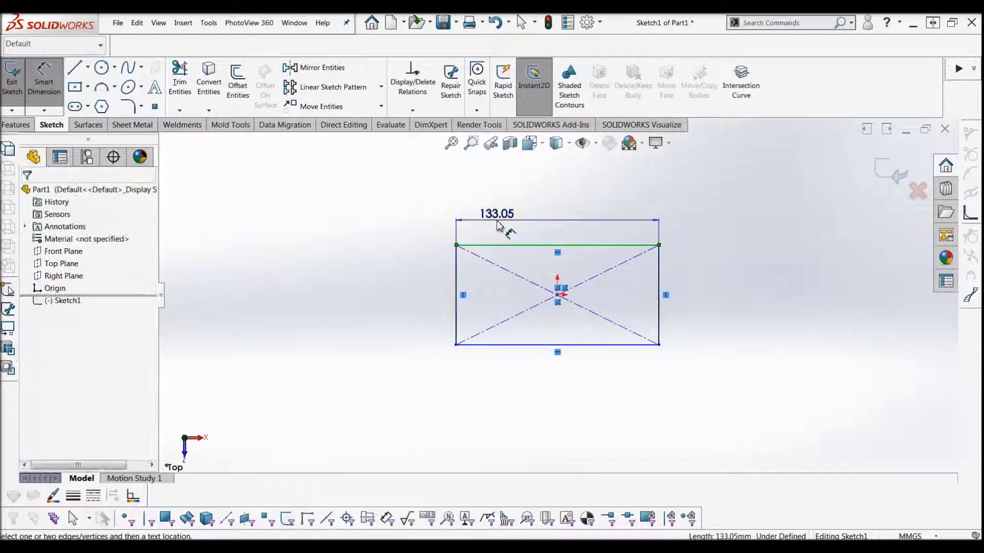
pyautogui.click(497, 225)
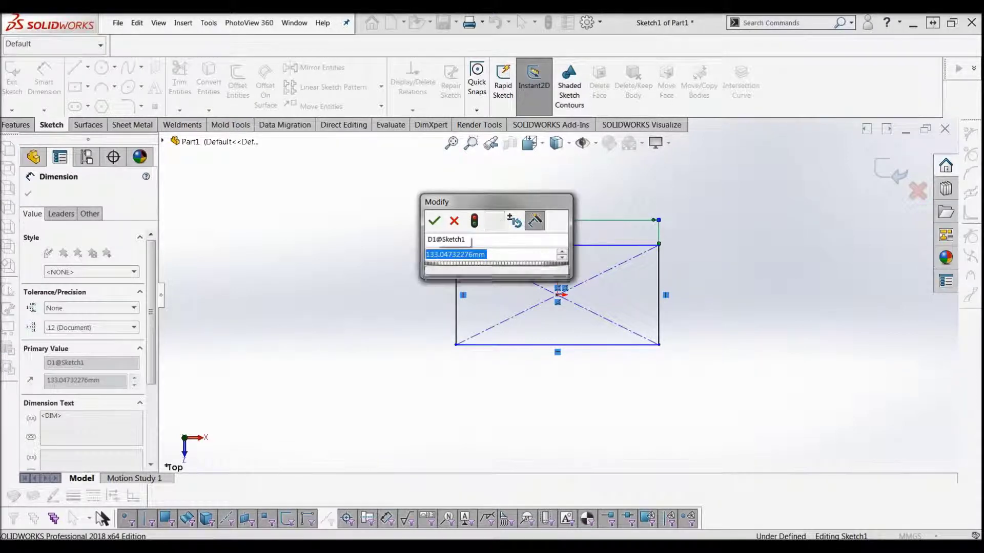
pyautogui.write('100')
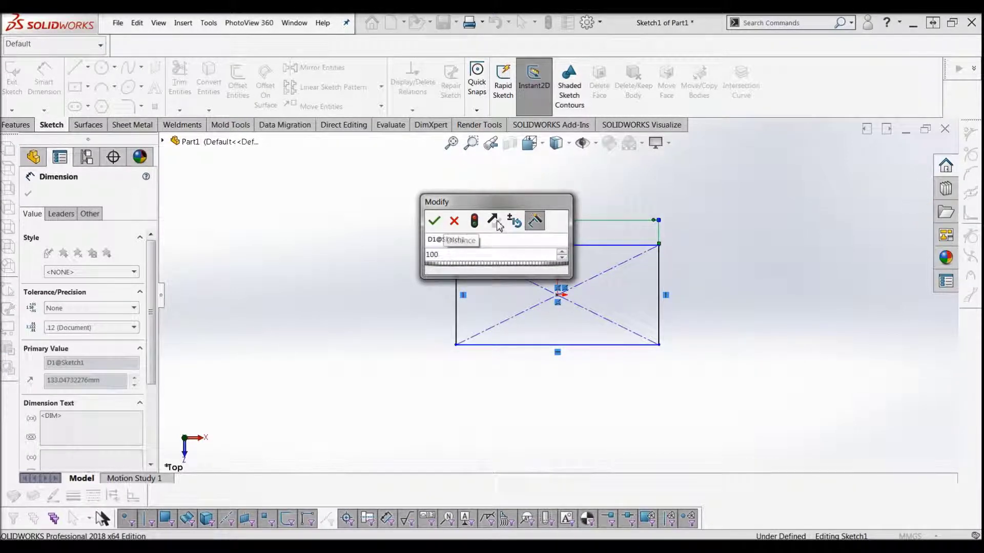
pyautogui.press('Return')
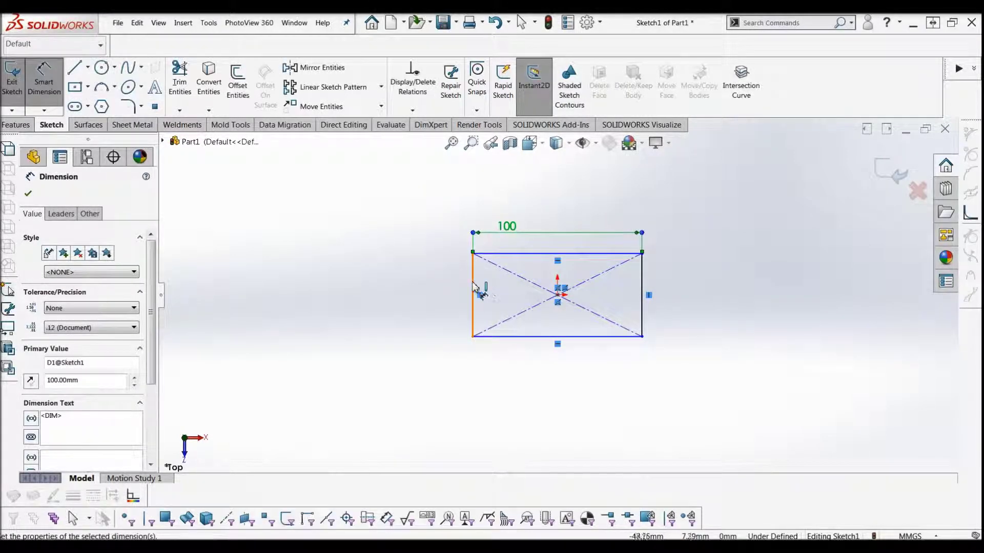
pyautogui.click(439, 285)
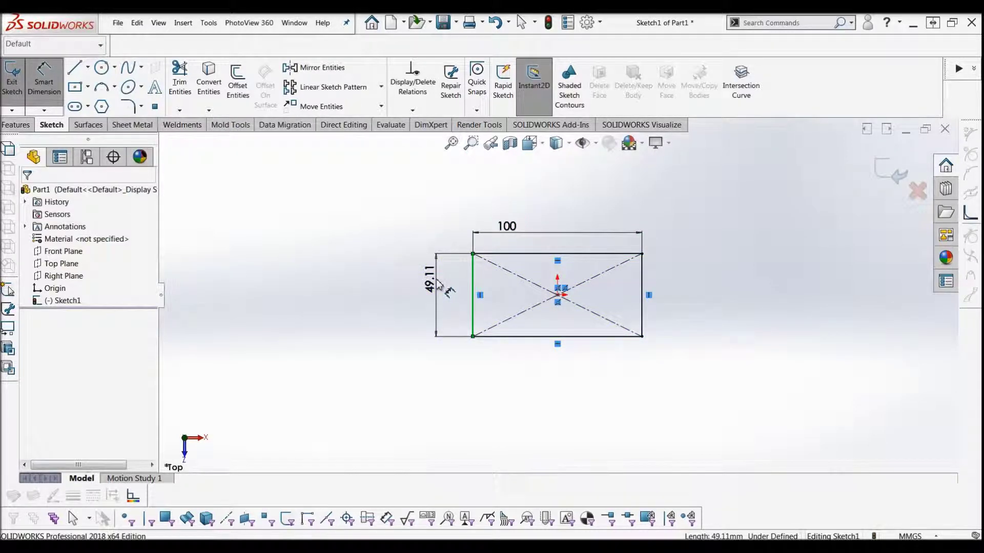
pyautogui.click(439, 285)
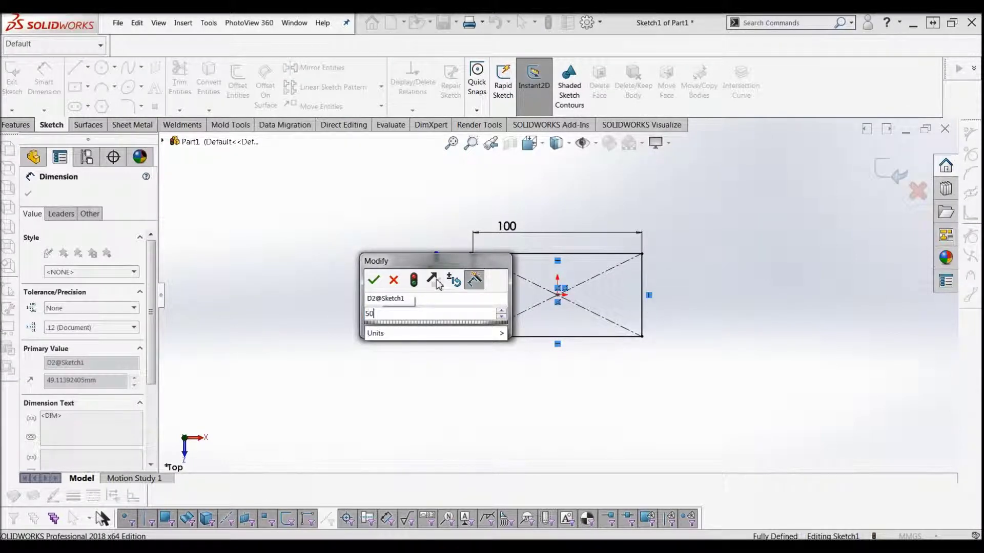
pyautogui.press('Return')
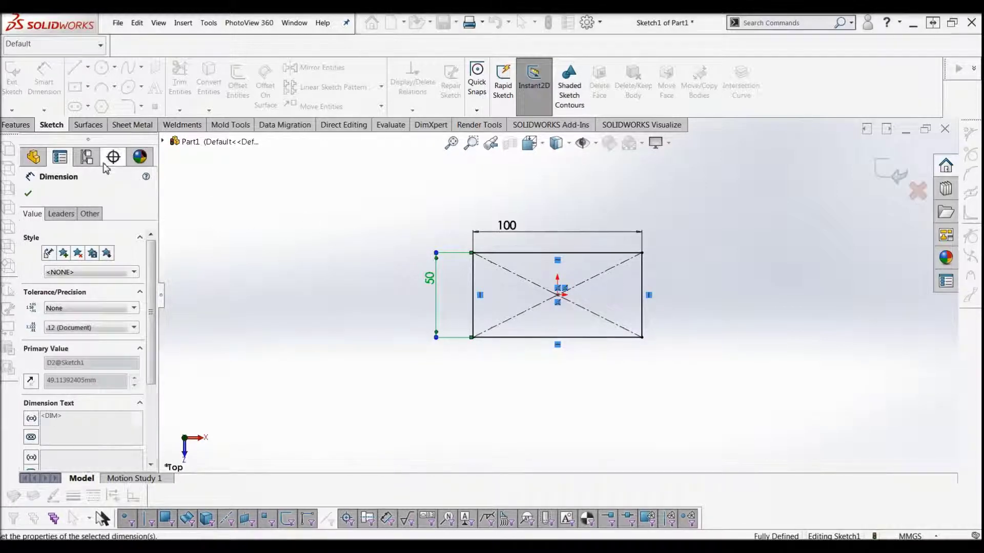
pyautogui.click(16, 125)
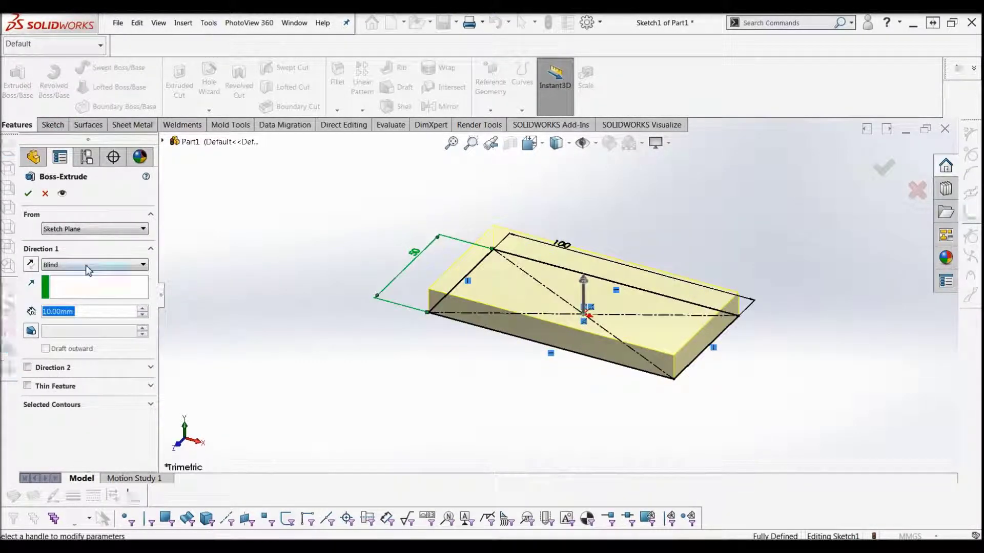
# Step: Accept the 10 mm blind boss-extrude and start a sketch on the plate's top face
pyautogui.click(27, 193)
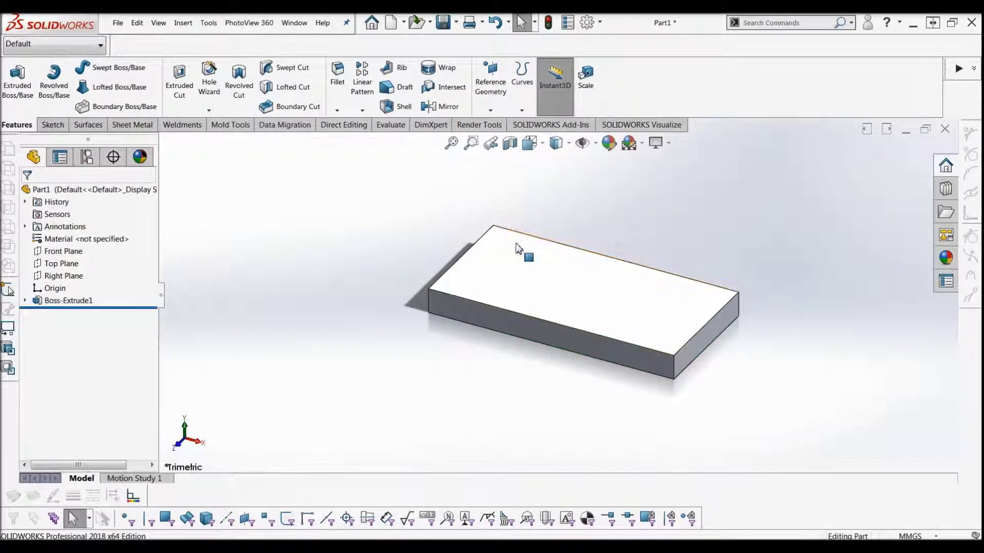
pyautogui.scroll(-3, 519, 250)
pyautogui.scroll(3, 504, 256)
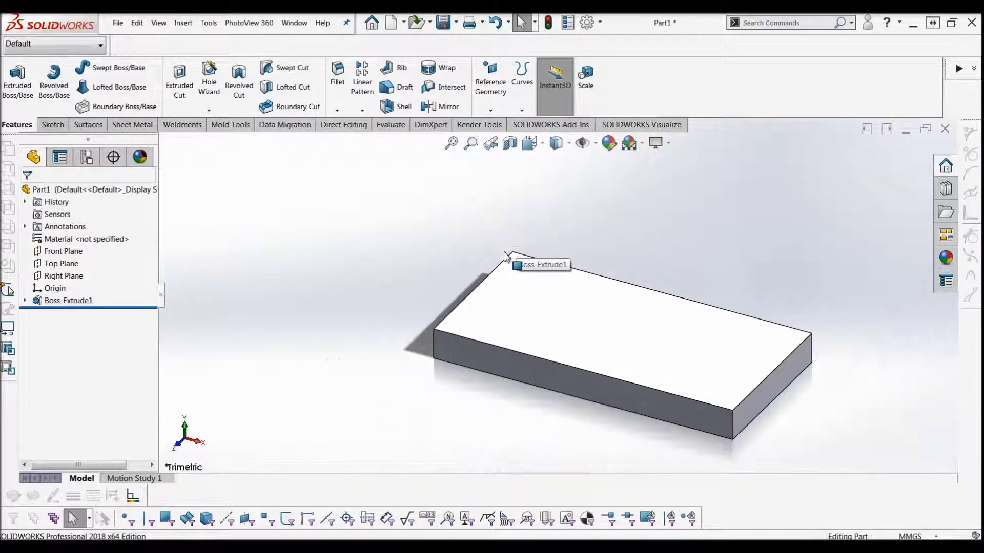
pyautogui.click(531, 275)
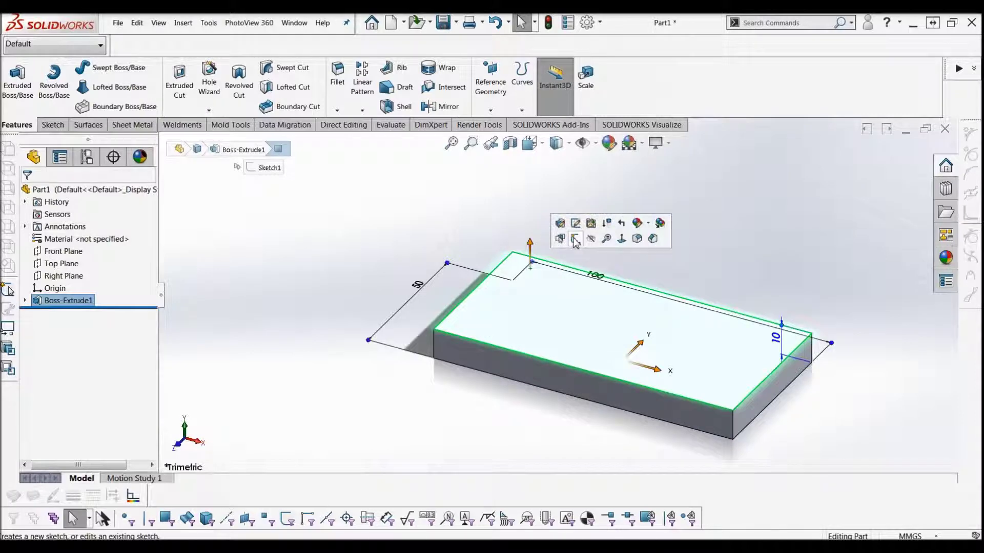
pyautogui.click(575, 238)
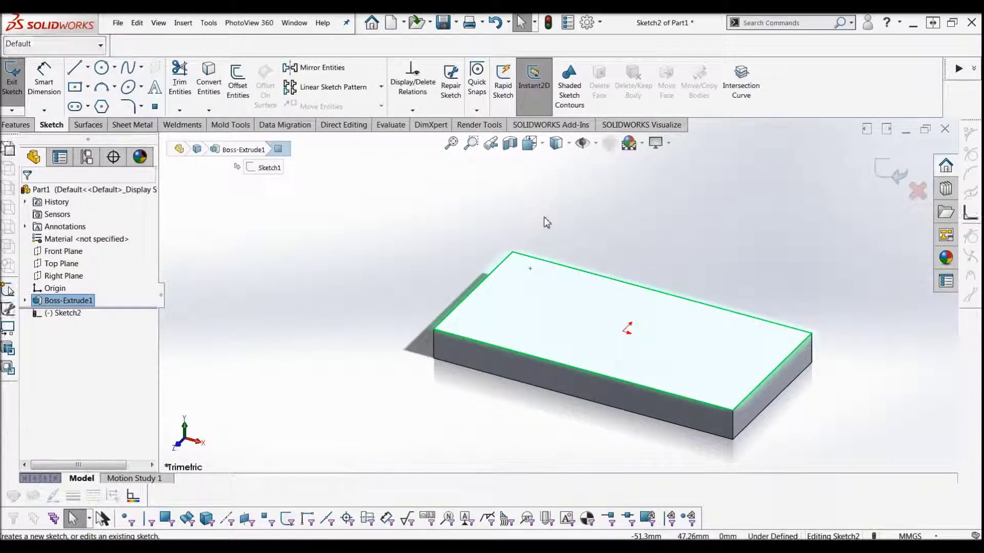
# Step: View the face head-on and draw a circle near the top-left corner
pyautogui.press('space')
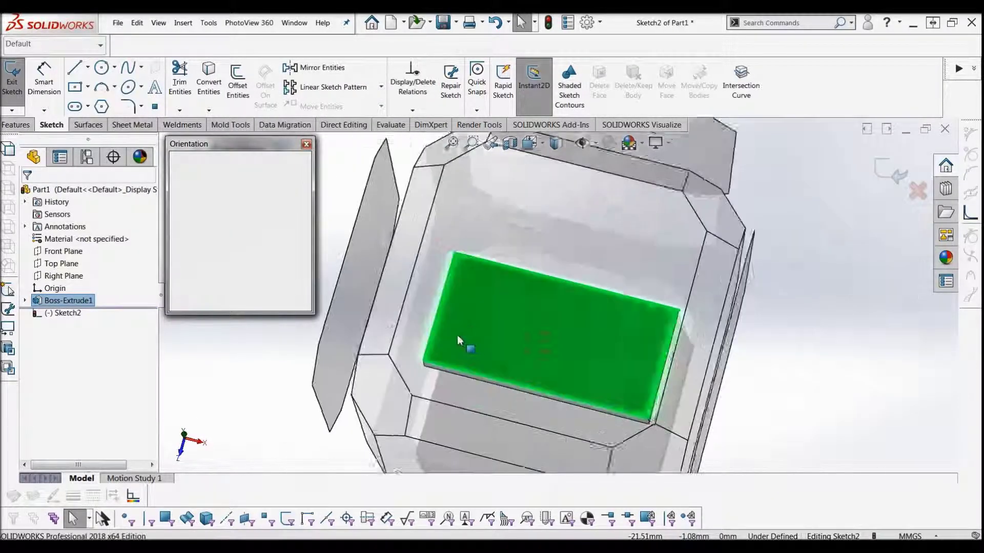
pyautogui.click(434, 316)
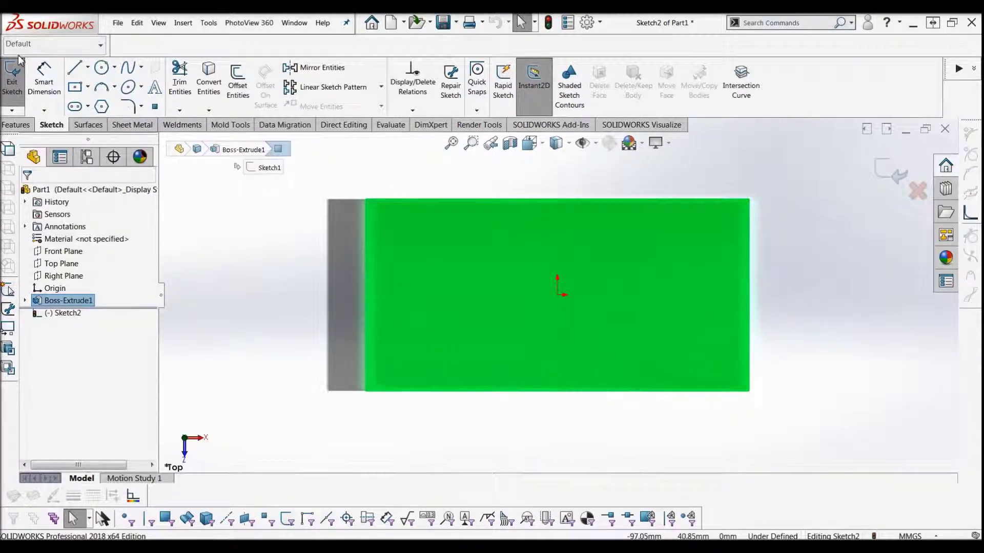
pyautogui.click(103, 69)
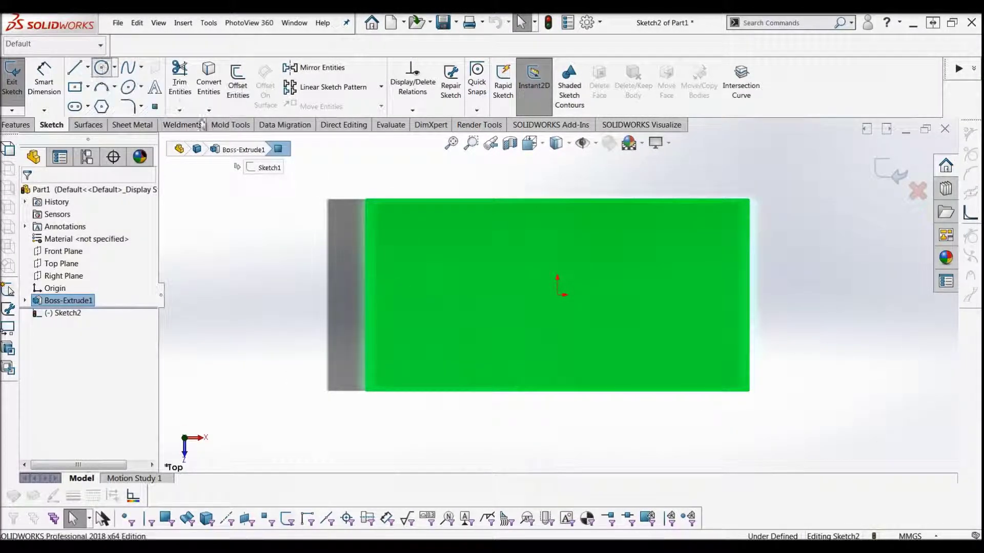
pyautogui.click(403, 226)
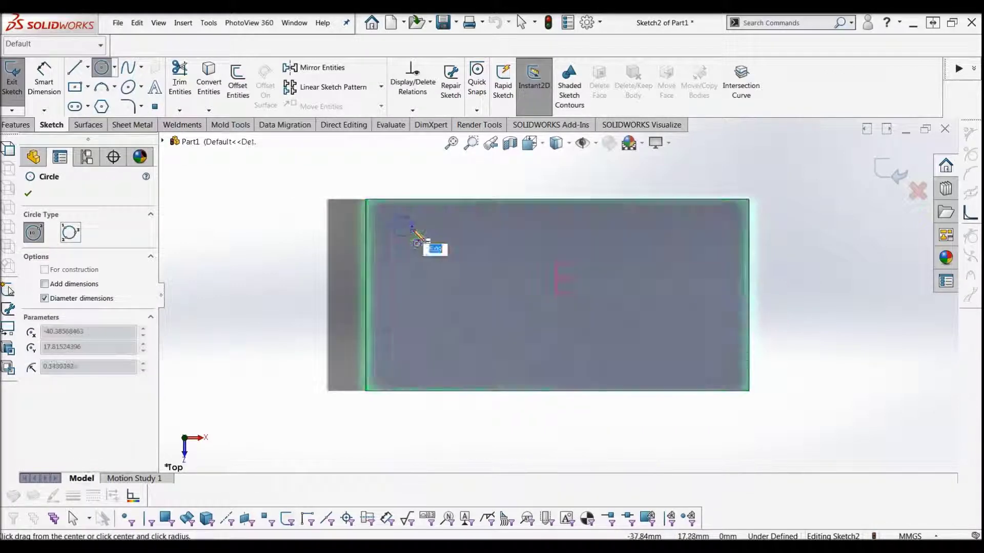
pyautogui.click(412, 221)
pyautogui.press('Escape')
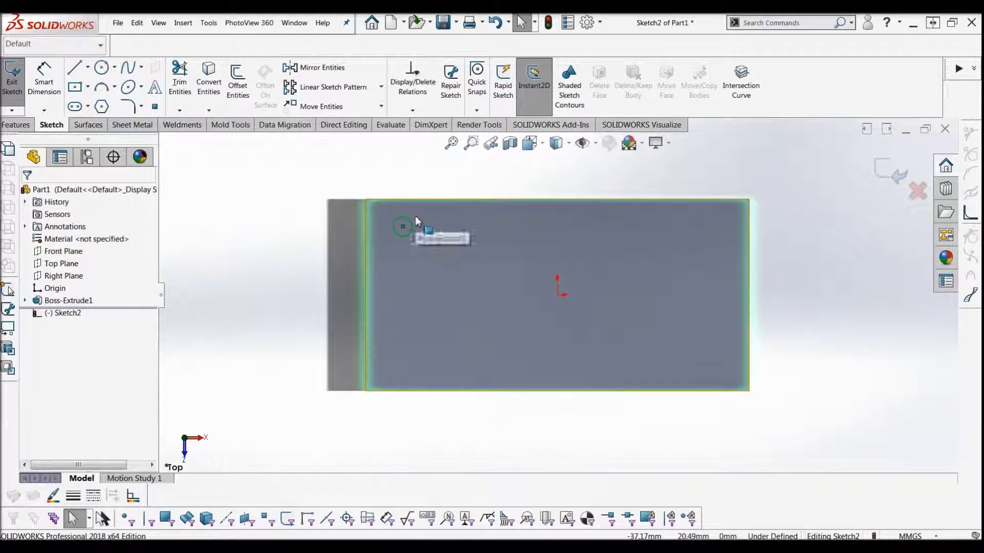
# Step: Dimension the circle's diameter to 10 mm
pyautogui.click(58, 90)
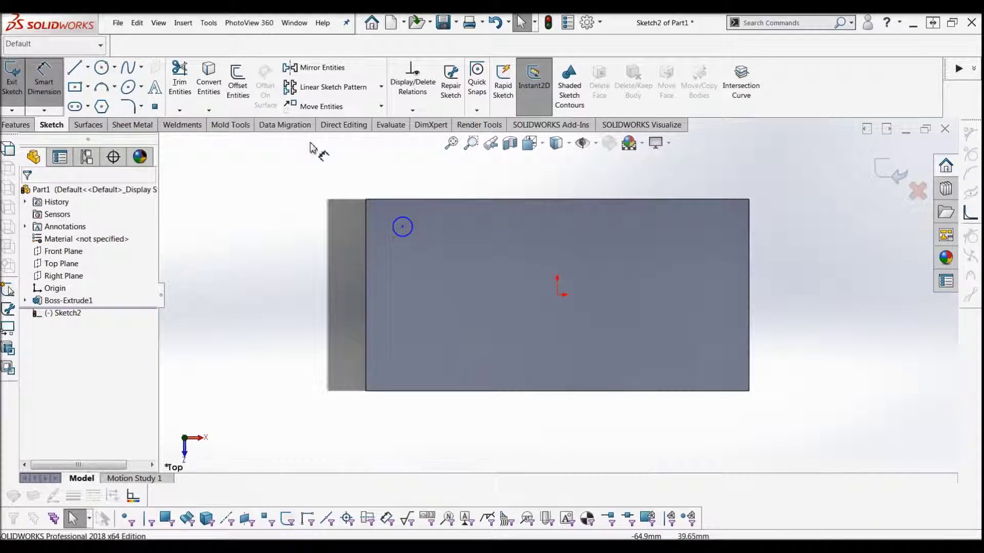
pyautogui.click(405, 223)
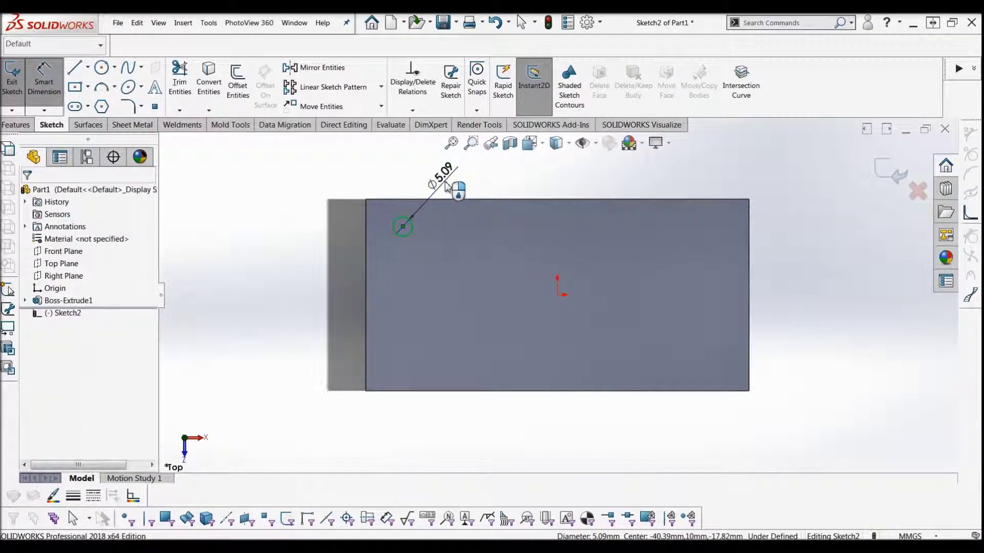
pyautogui.click(447, 186)
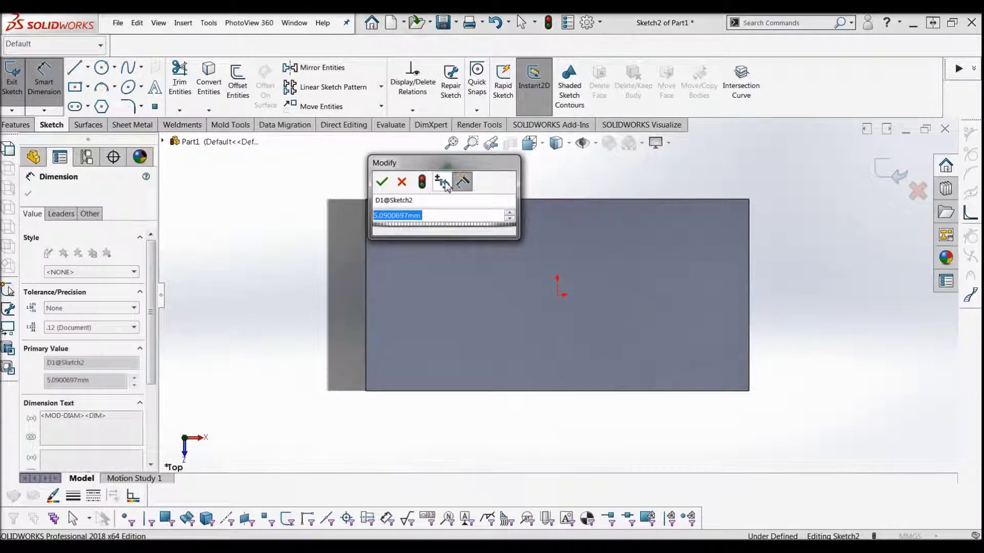
pyautogui.write('10')
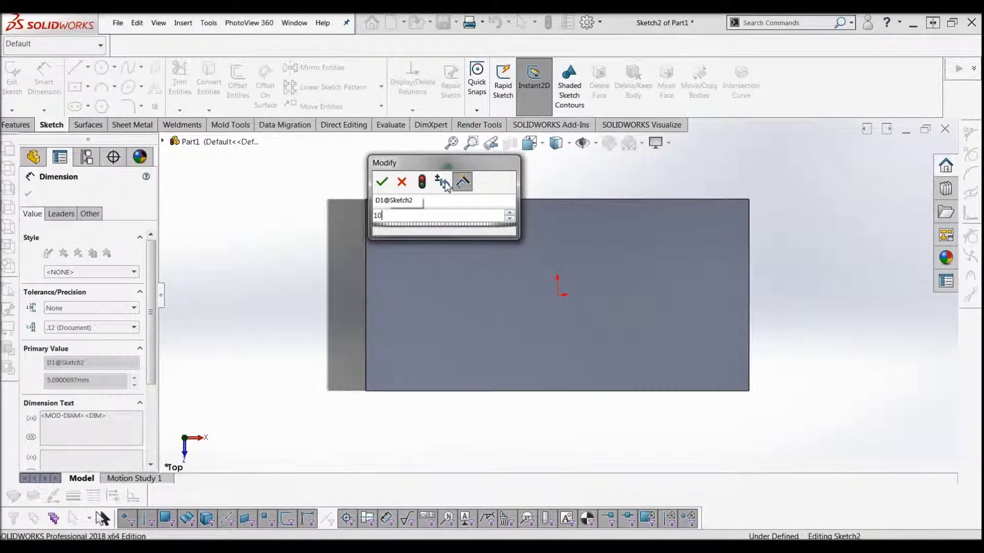
pyautogui.press('Return')
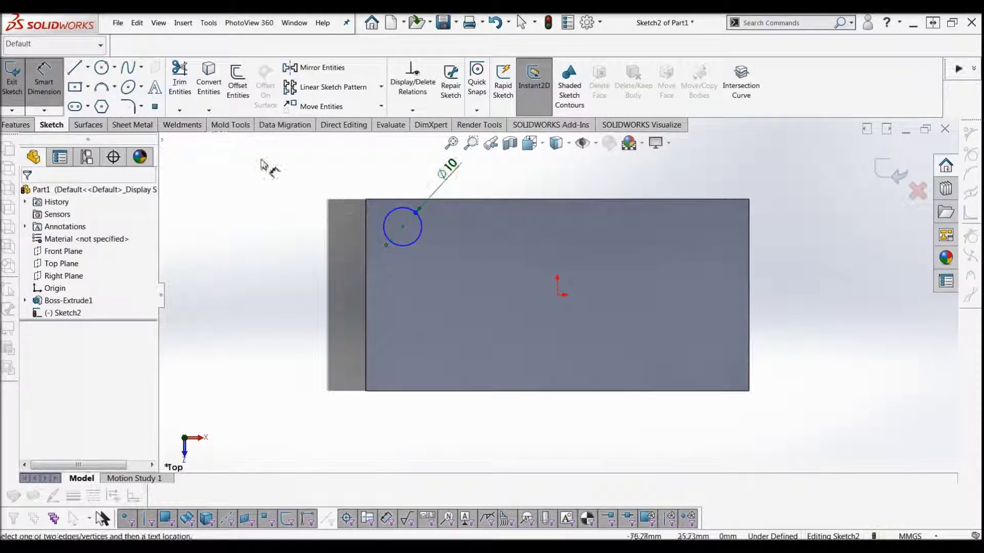
# Step: Dimension the circle's centre 10 mm from the plate's left edge
pyautogui.scroll(-2, 413, 253)
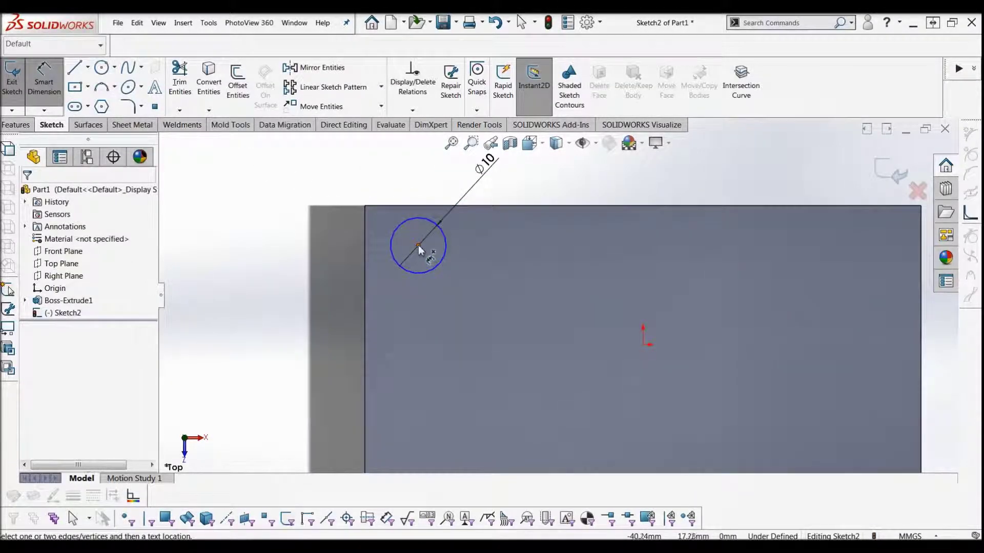
pyautogui.click(419, 246)
pyautogui.click(365, 232)
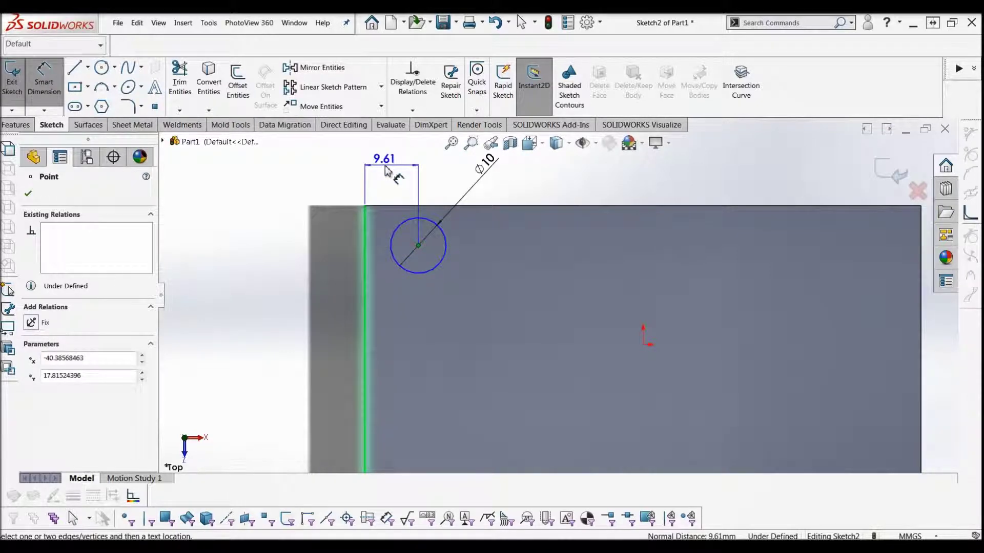
pyautogui.click(386, 168)
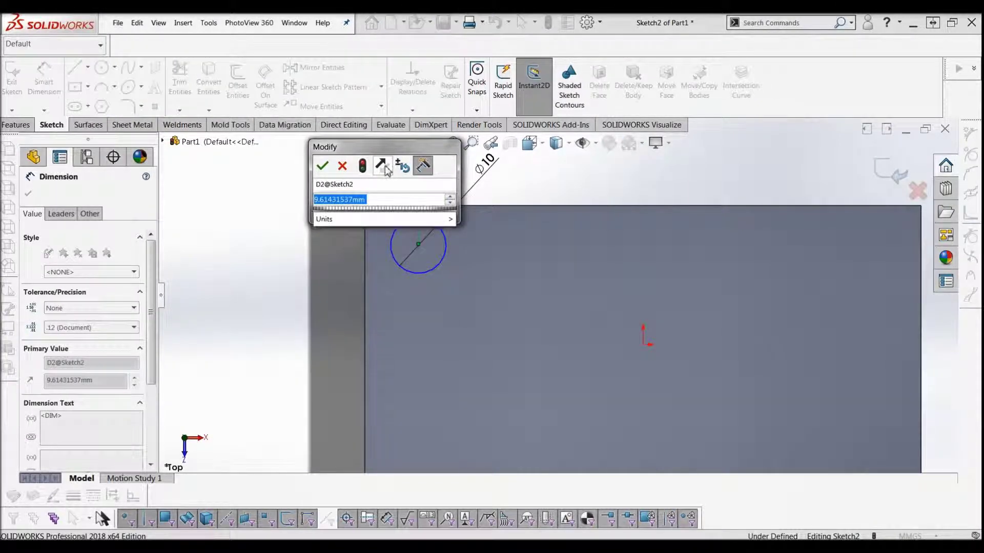
pyautogui.write('10')
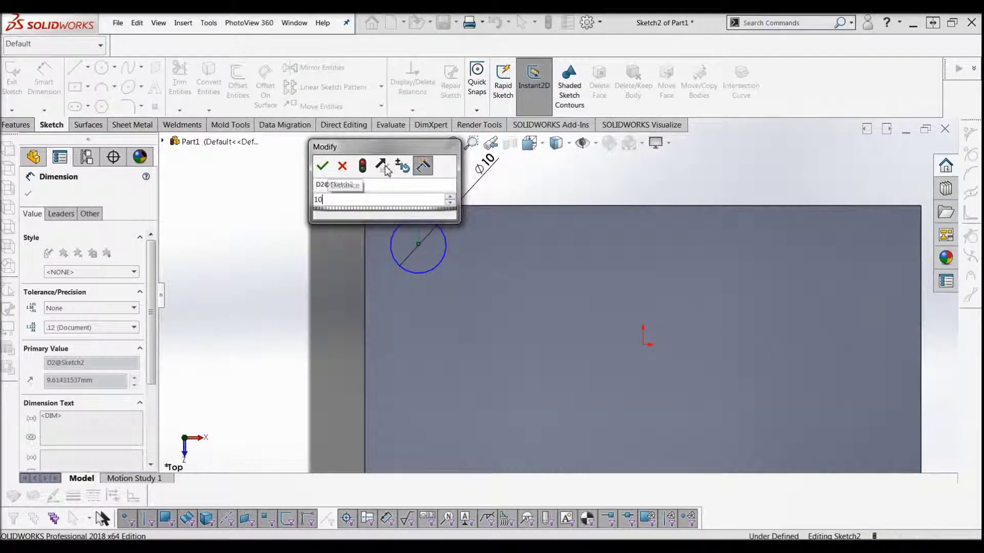
pyautogui.press('Return')
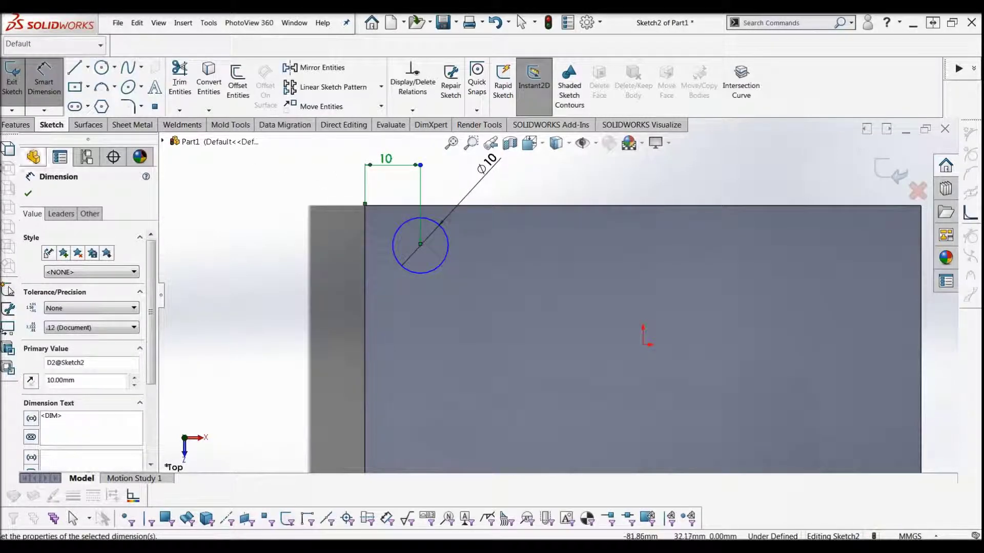
pyautogui.press('Escape')
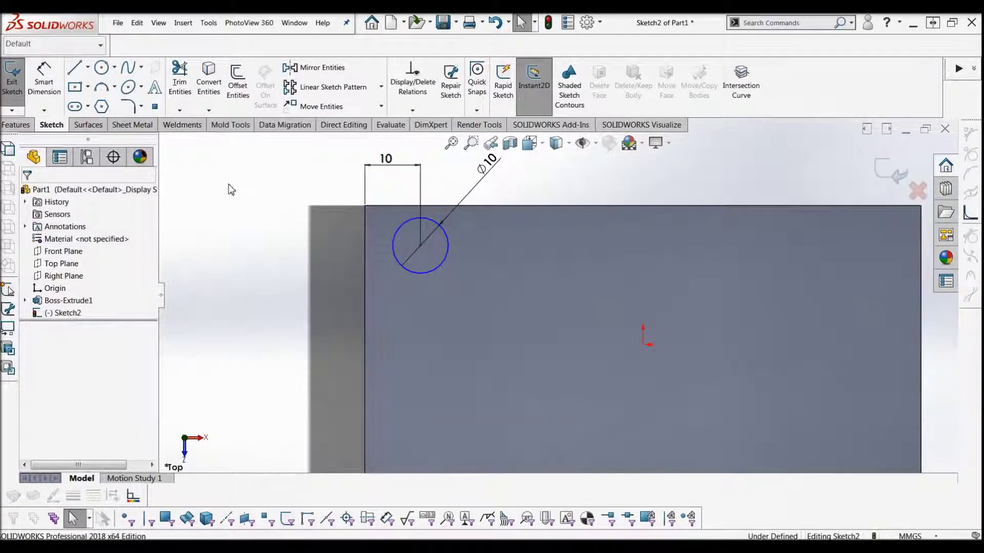
# Step: Create Cut-Extrude1 as a 10 mm blind cut from the circle sketch
pyautogui.click(16, 124)
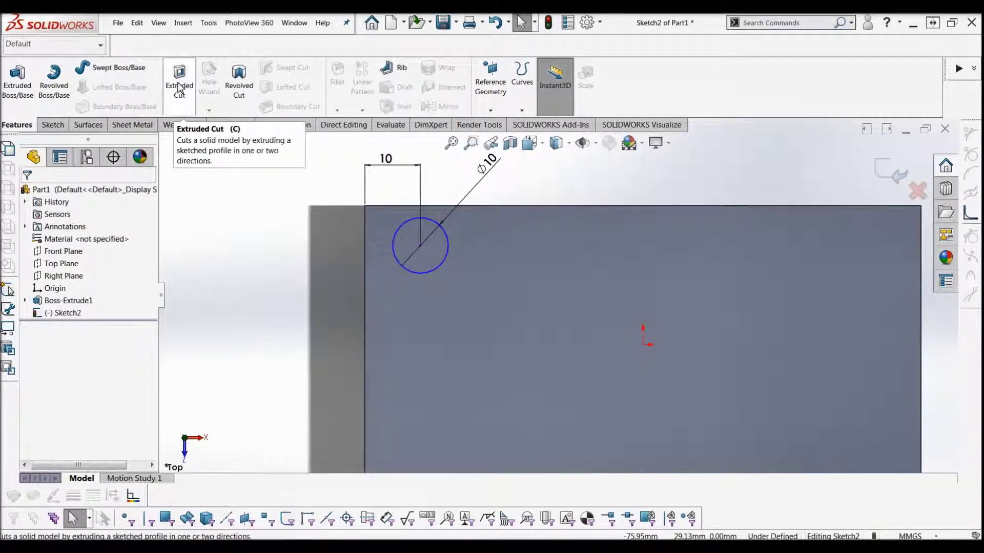
pyautogui.click(184, 87)
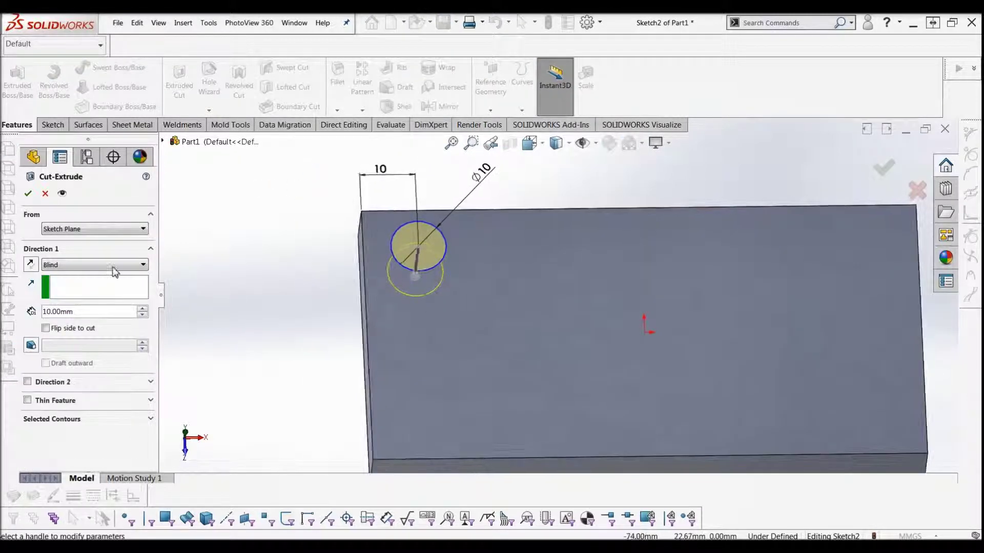
pyautogui.click(28, 194)
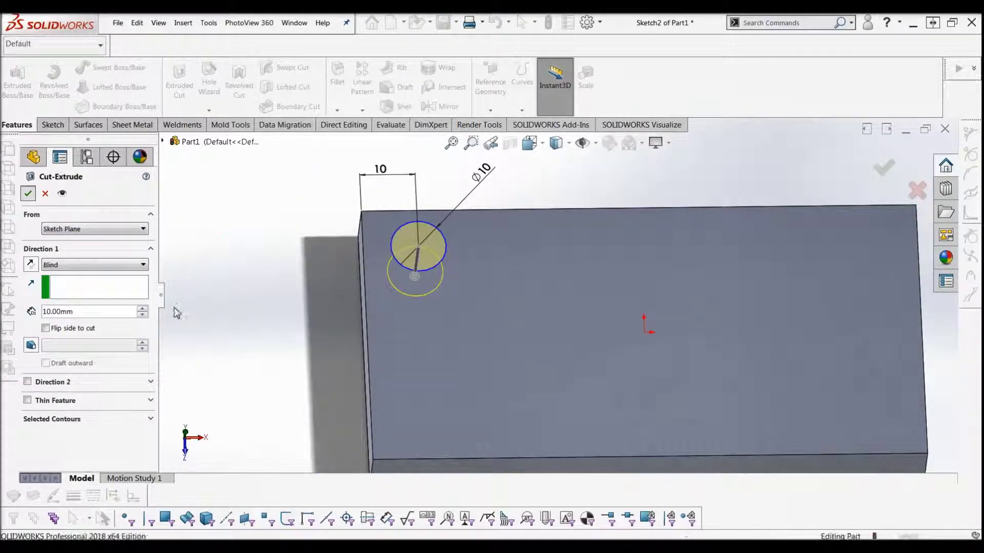
pyautogui.scroll(3, 500, 297)
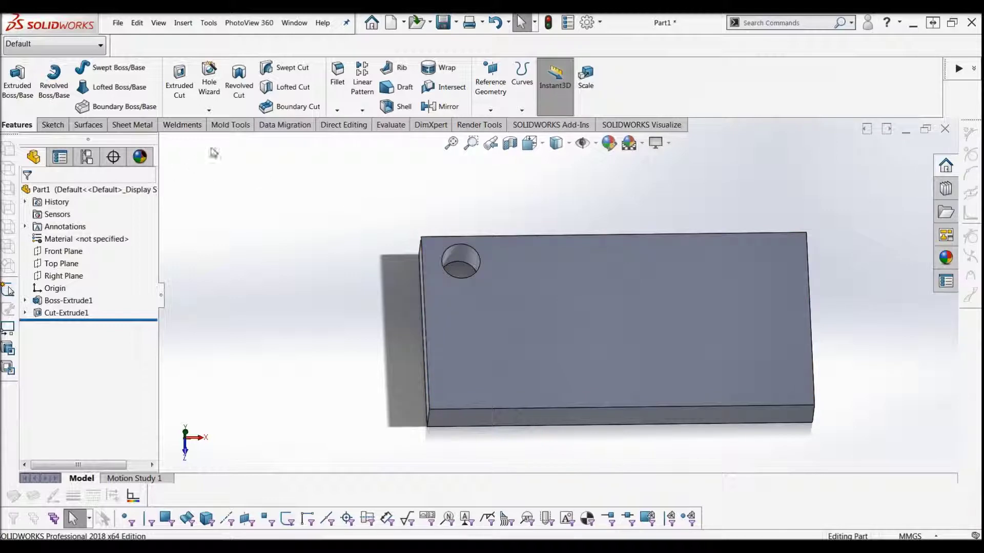
# Step: Start a linear pattern along the plate's top edge with 15 mm spacing
pyautogui.click(363, 85)
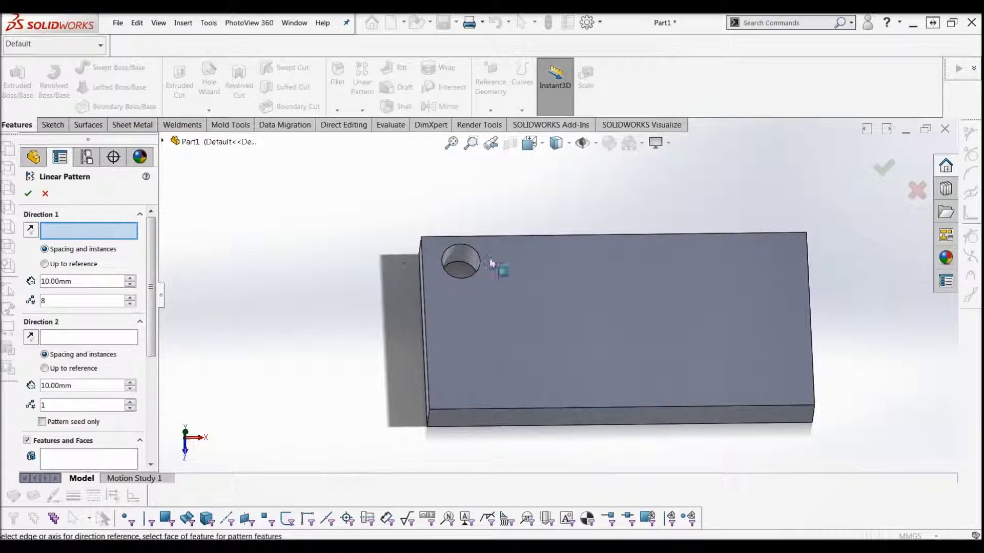
pyautogui.scroll(-1, 461, 263)
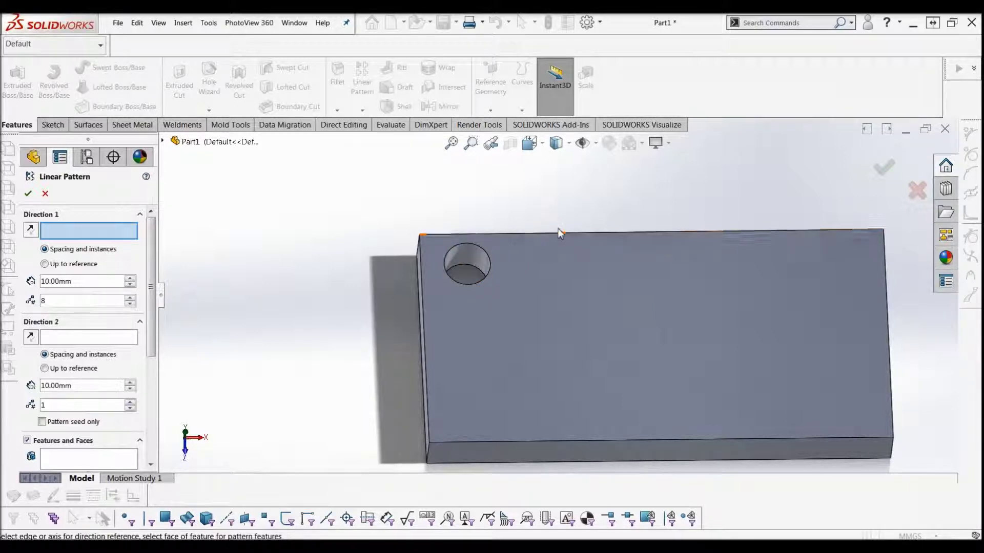
pyautogui.scroll(2, 560, 231)
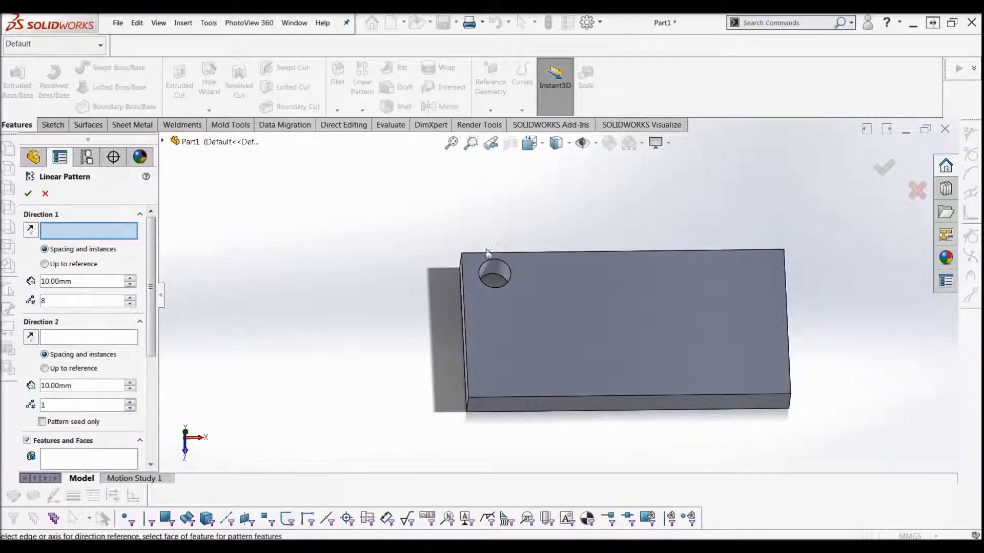
pyautogui.click(539, 252)
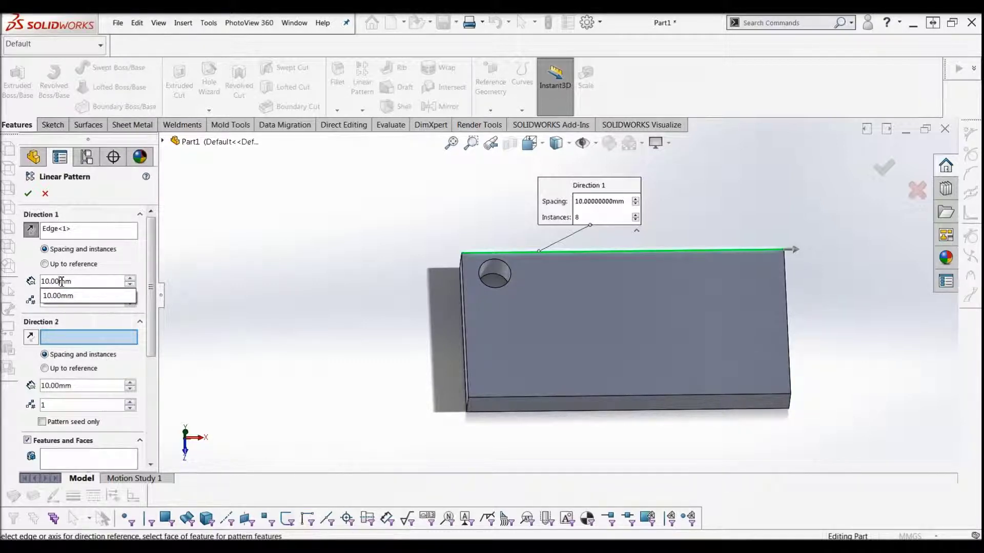
pyautogui.doubleClick(61, 281)
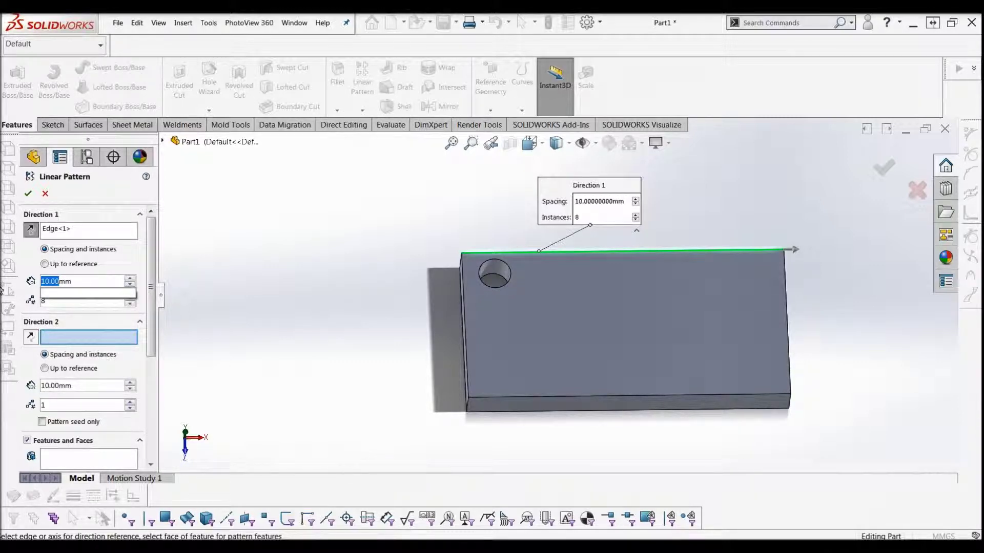
pyautogui.write('15')
pyautogui.press('Return')
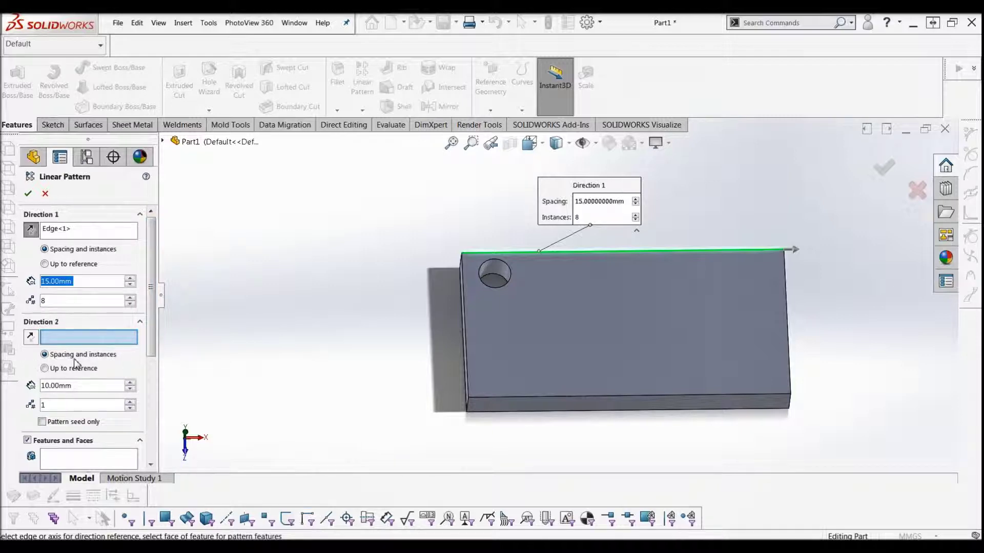
# Step: Pattern Cut-Extrude1 as 6 instances and accept LPattern1
pyautogui.scroll(-3, 154, 307)
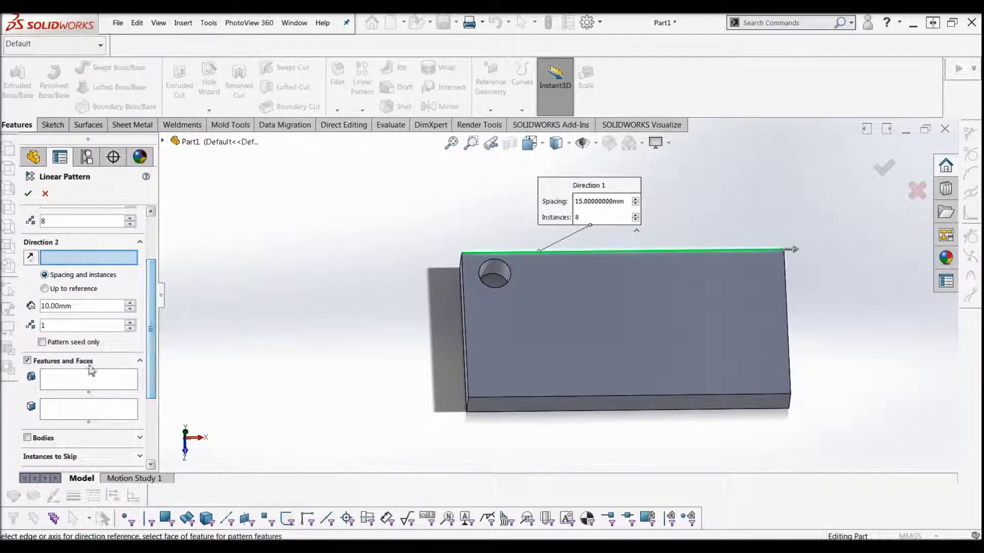
pyautogui.click(70, 379)
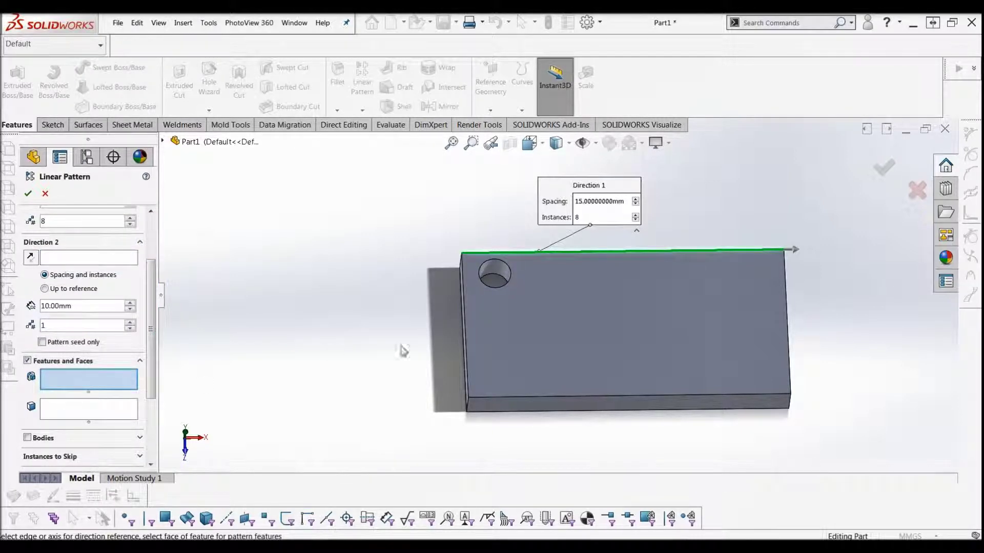
pyautogui.scroll(-2, 502, 278)
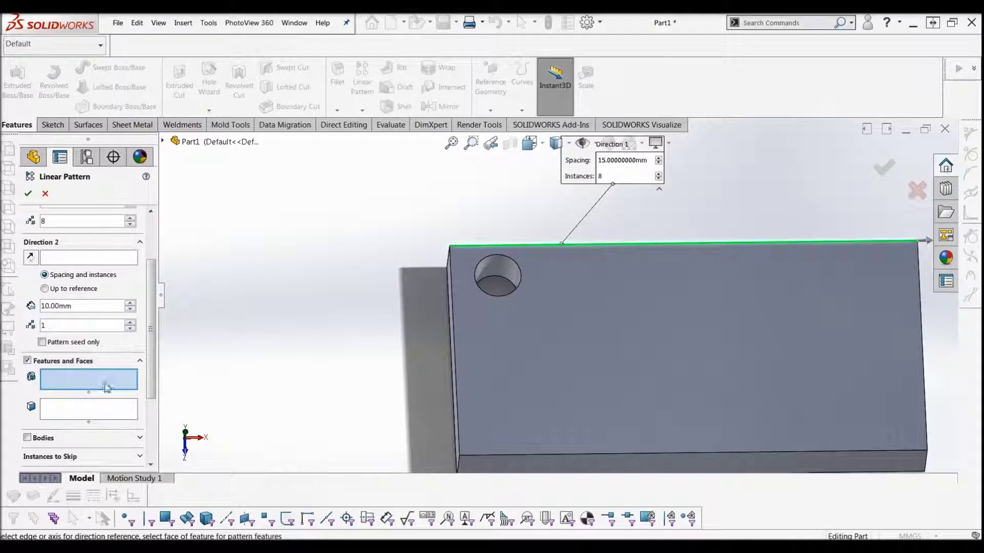
pyautogui.click(498, 271)
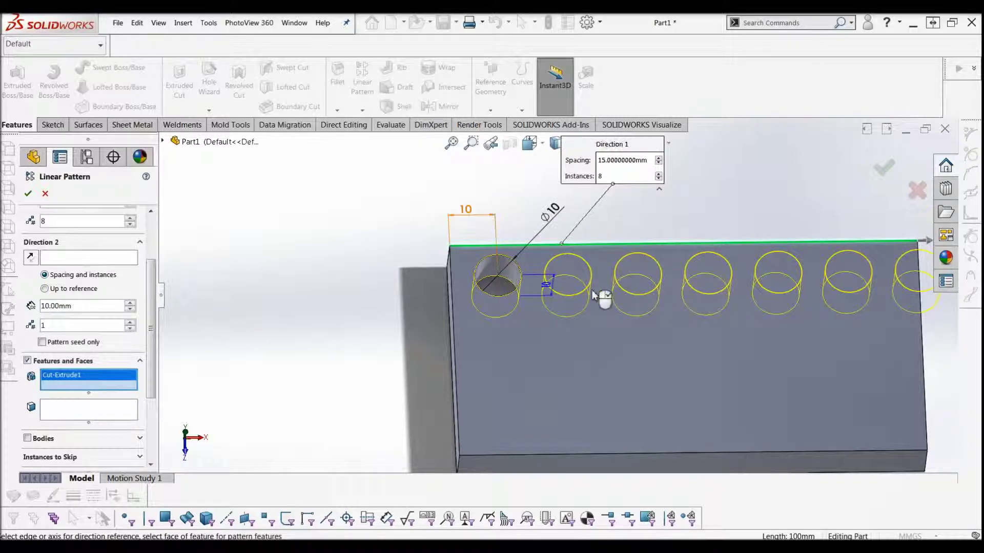
pyautogui.scroll(2, 589, 300)
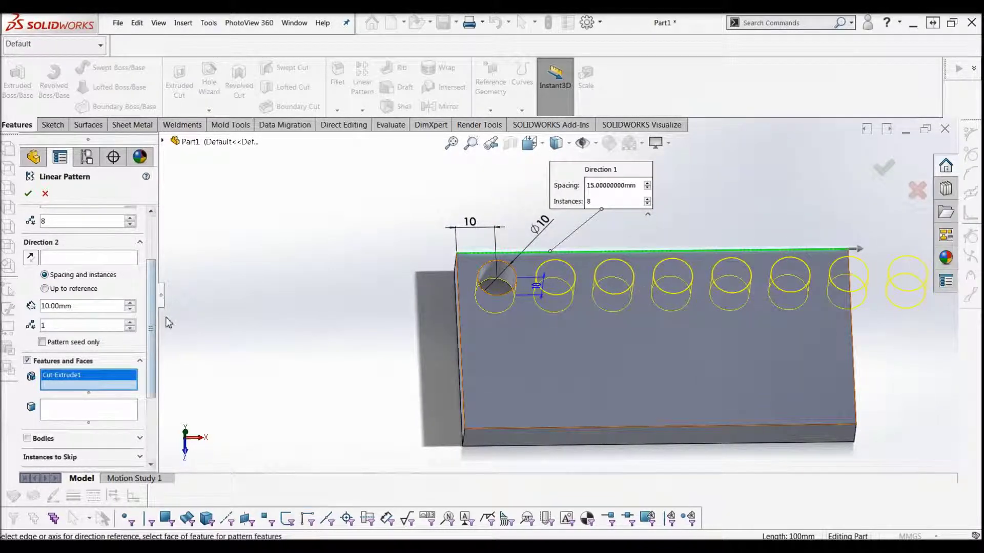
pyautogui.scroll(3, 130, 273)
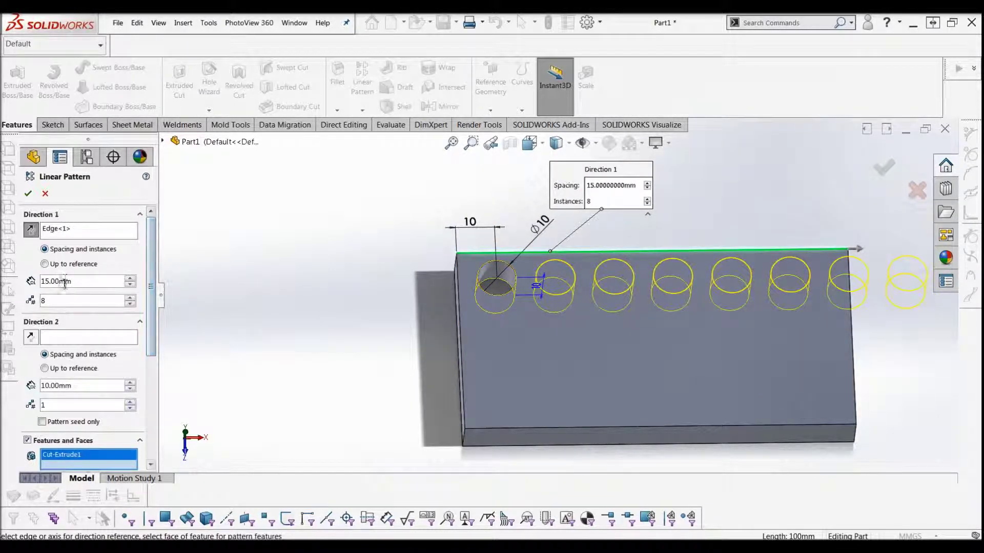
pyautogui.scroll(1, 622, 284)
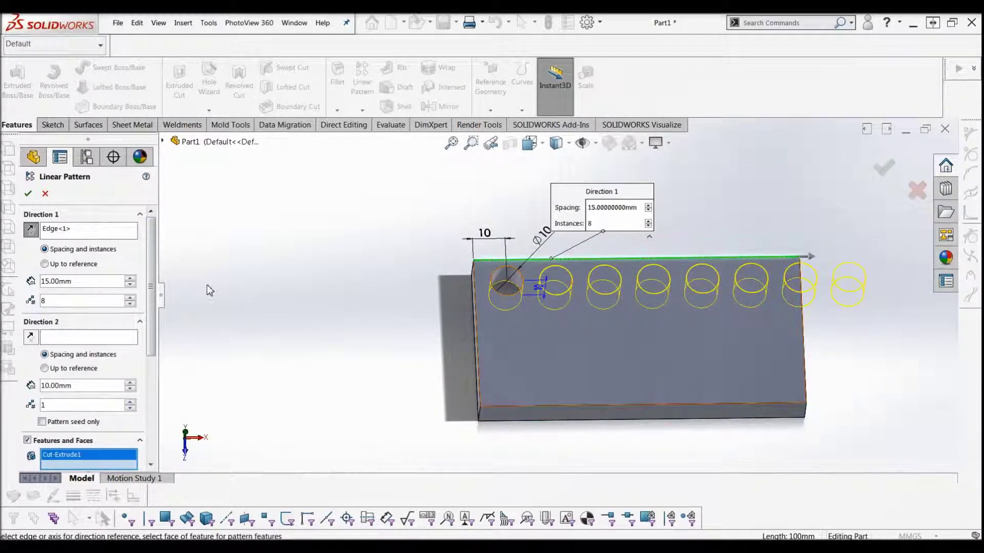
pyautogui.click(129, 304)
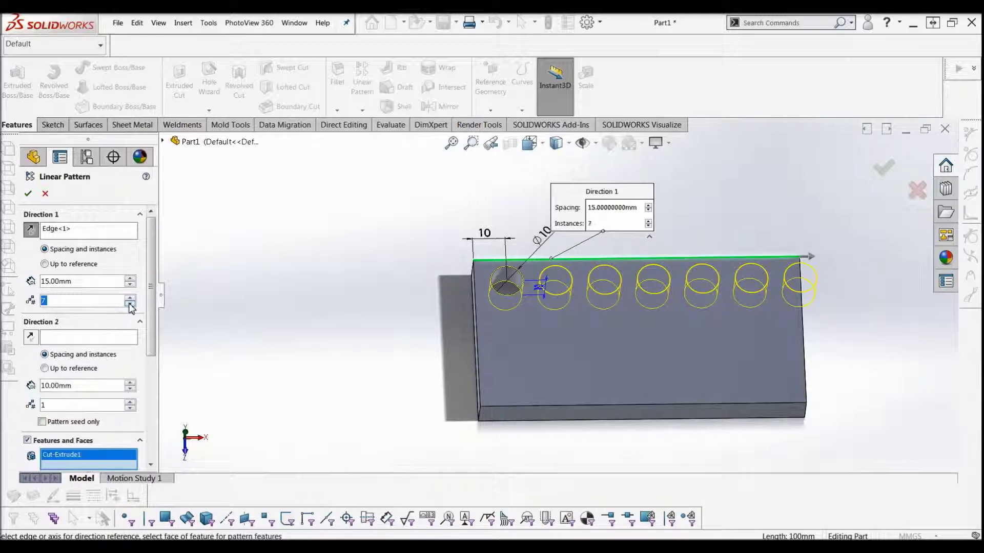
pyautogui.click(129, 304)
pyautogui.click(29, 193)
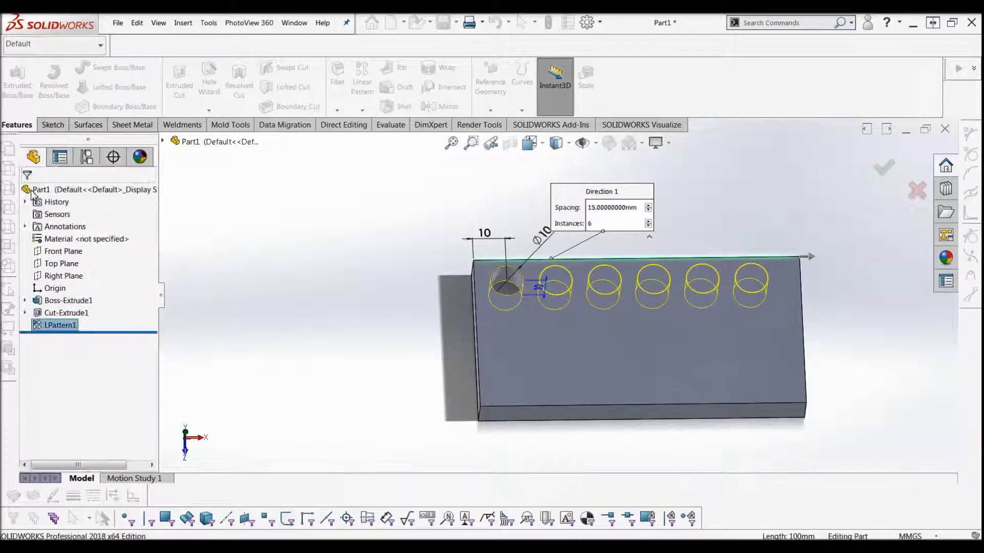
# Step: Reopen LPattern1 for editing from the FeatureManager tree
pyautogui.scroll(-3, 581, 285)
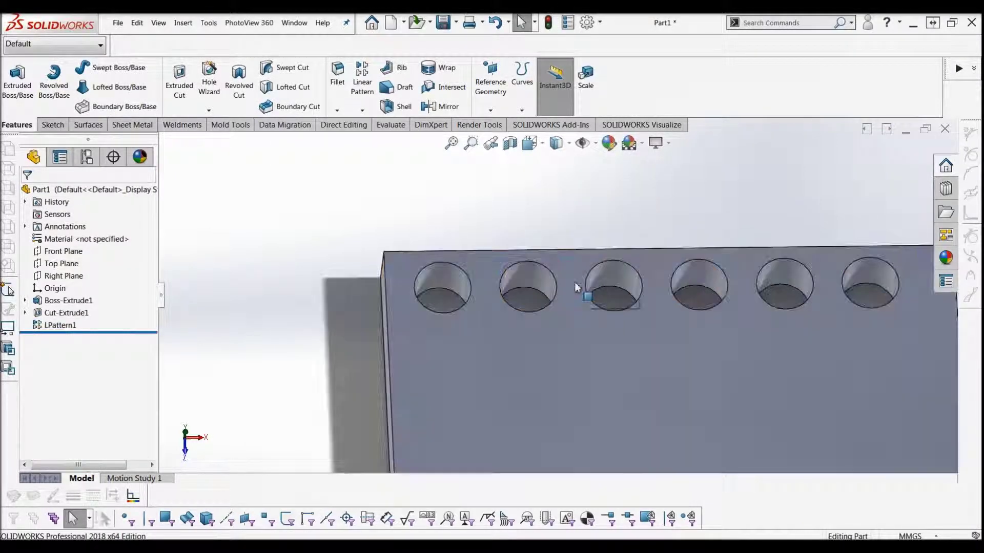
pyautogui.click(61, 326)
pyautogui.click(419, 298)
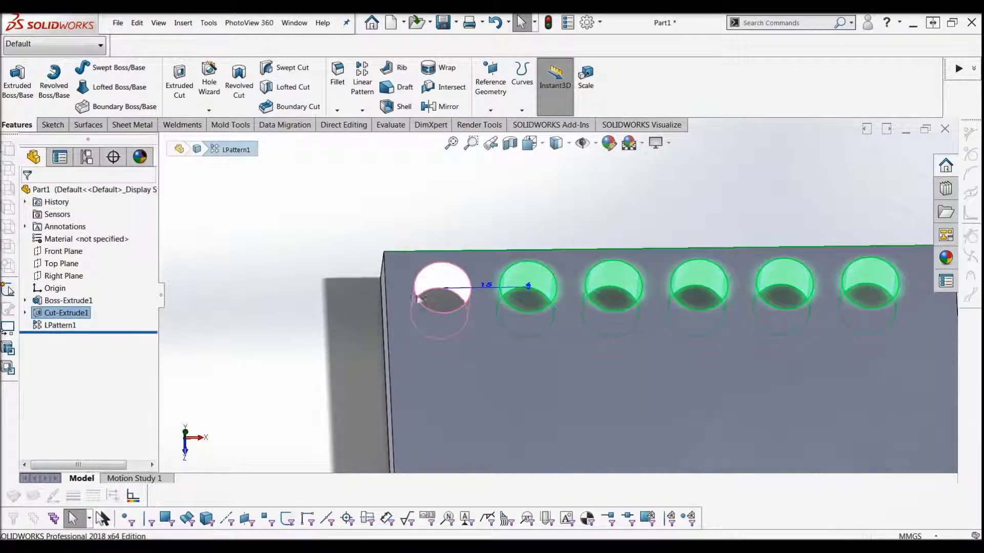
pyautogui.click(405, 302)
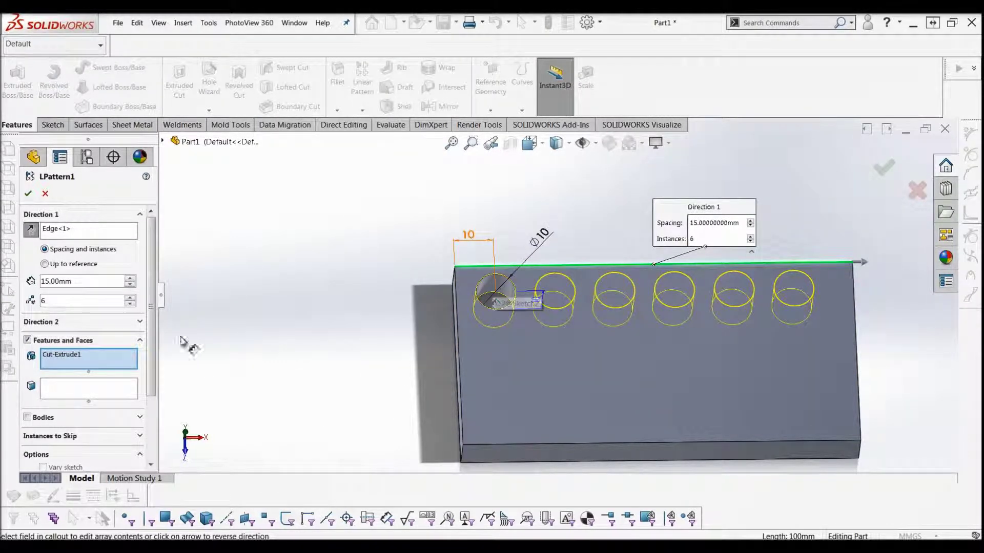
# Step: Replace Cut-Extrude1 with the hole's face as the pattern seed and expand Direction 2
pyautogui.click(65, 358)
pyautogui.press('Delete')
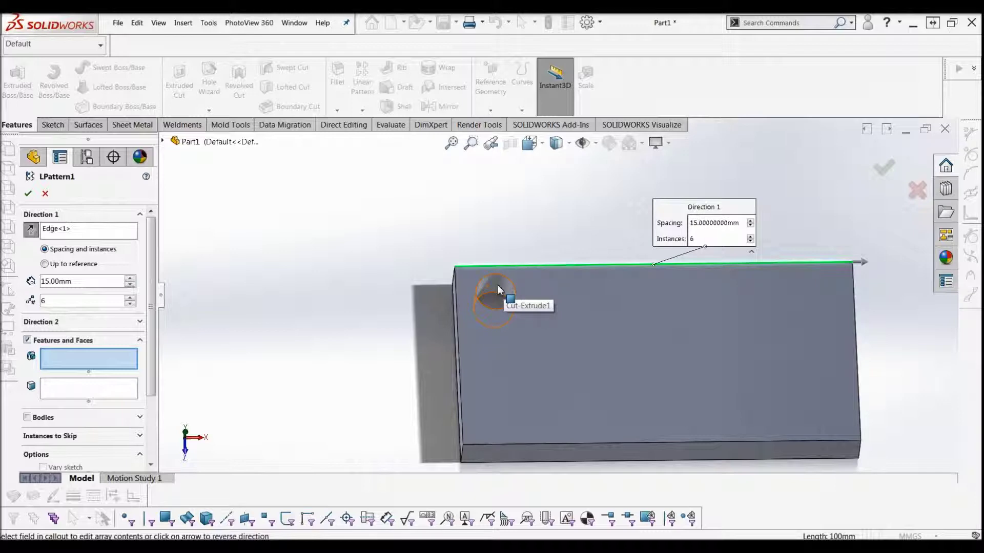
pyautogui.click(67, 388)
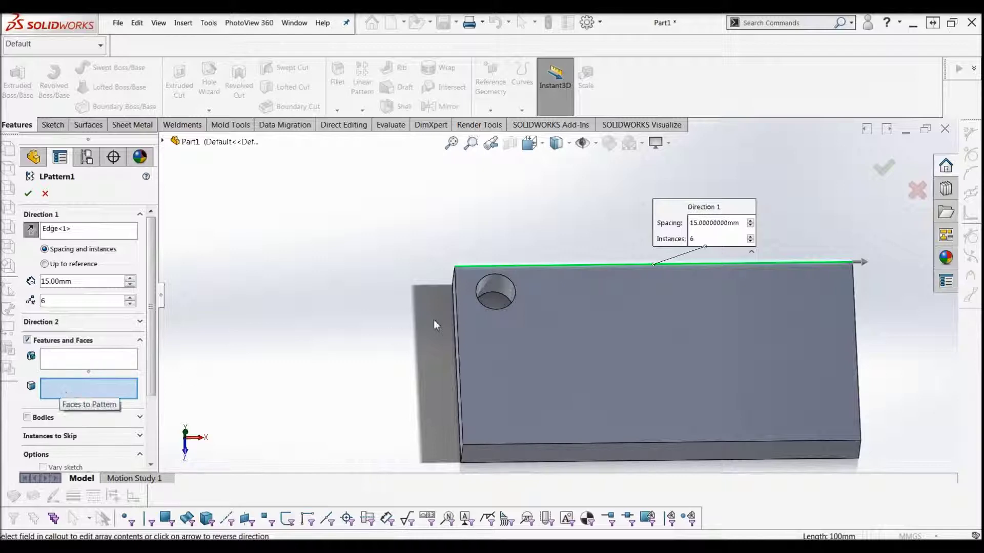
pyautogui.click(497, 290)
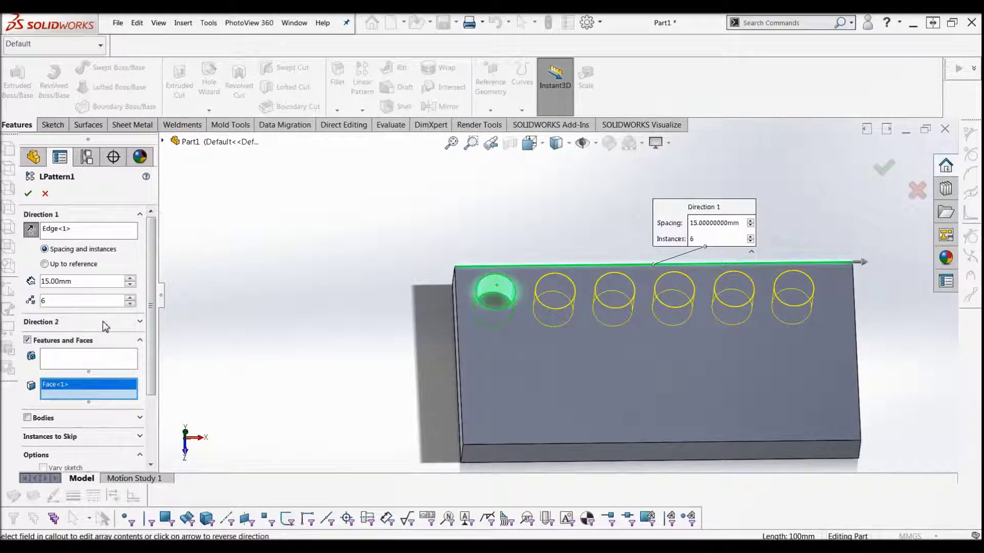
pyautogui.click(139, 324)
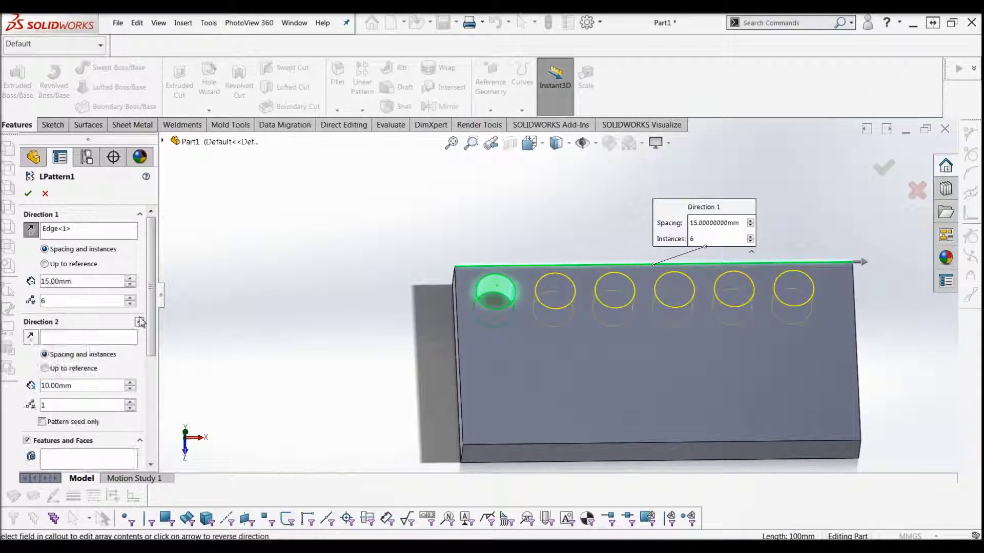
# Step: Set Direction 2 to the plate's left vertical edge, 3 instances, reversed onto the plate
pyautogui.scroll(-1, 152, 300)
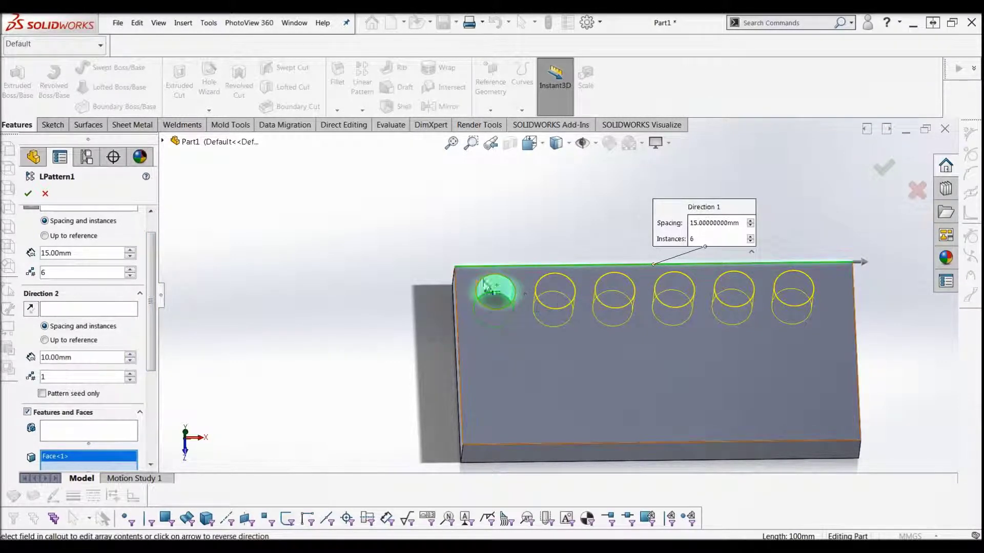
pyautogui.click(69, 312)
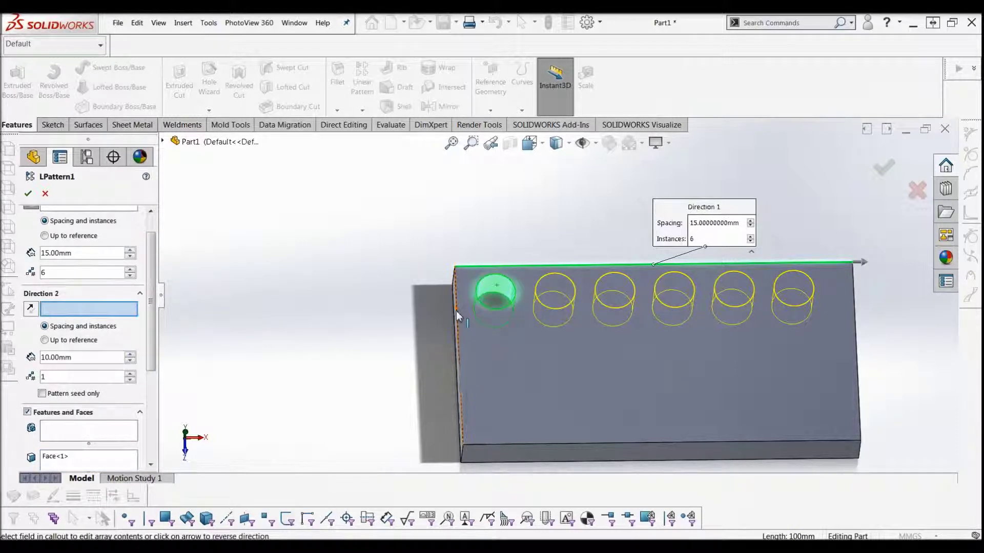
pyautogui.click(459, 364)
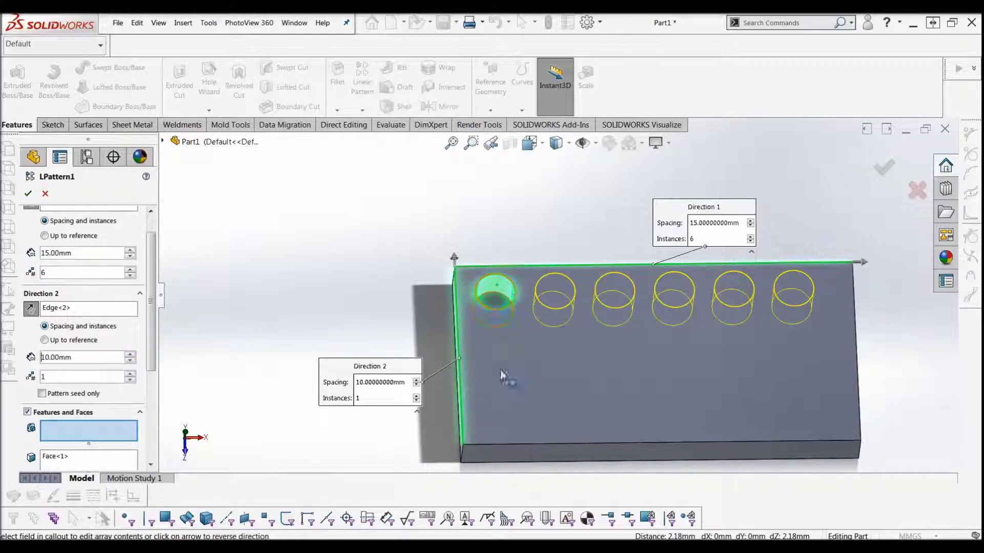
pyautogui.doubleClick(57, 378)
pyautogui.press('Return')
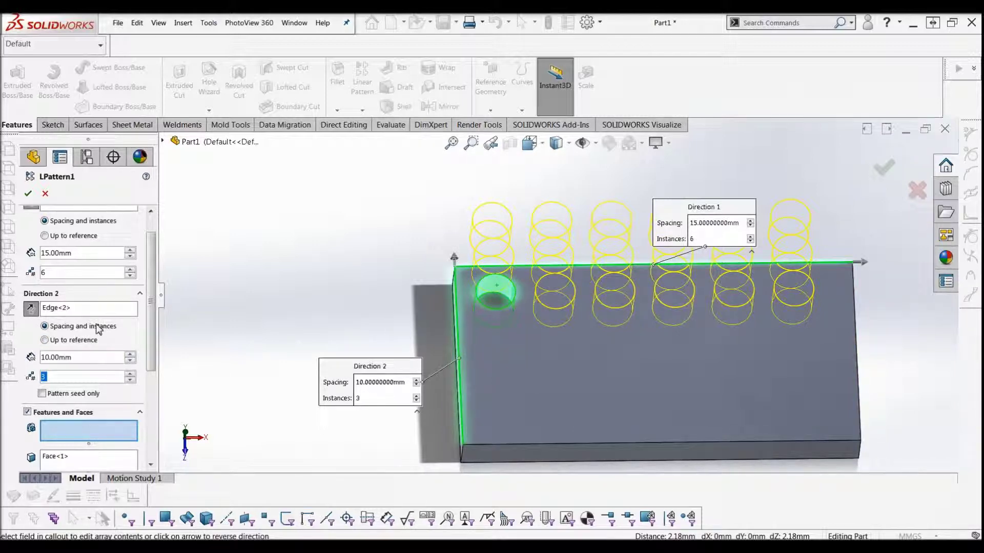
pyautogui.click(31, 310)
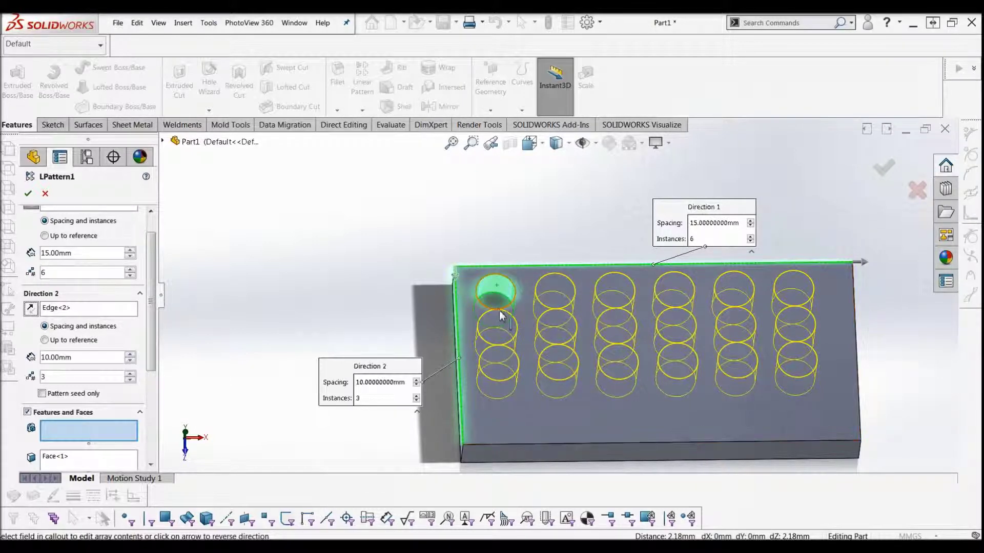
# Step: Set the Direction 2 spacing to 15 mm
pyautogui.scroll(-2, 499, 310)
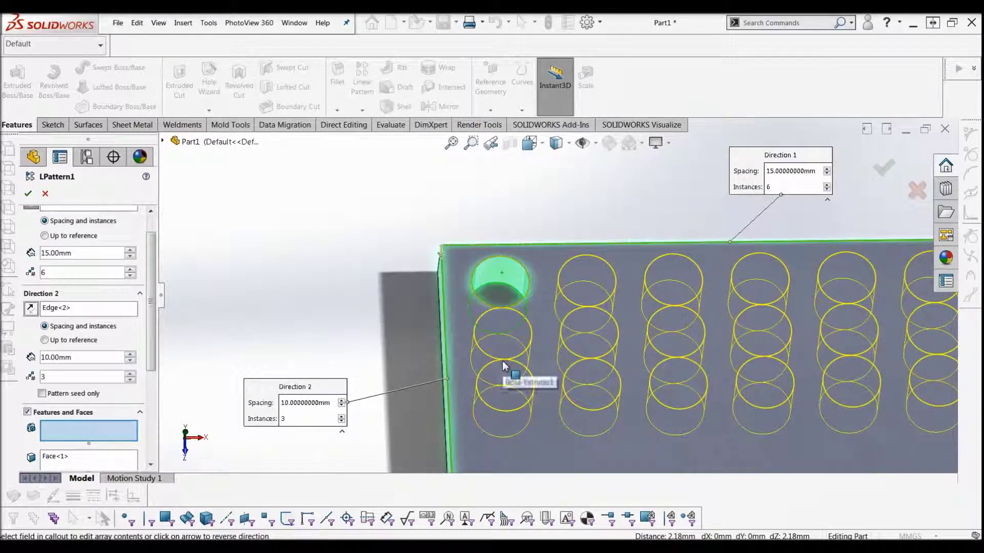
pyautogui.click(87, 360)
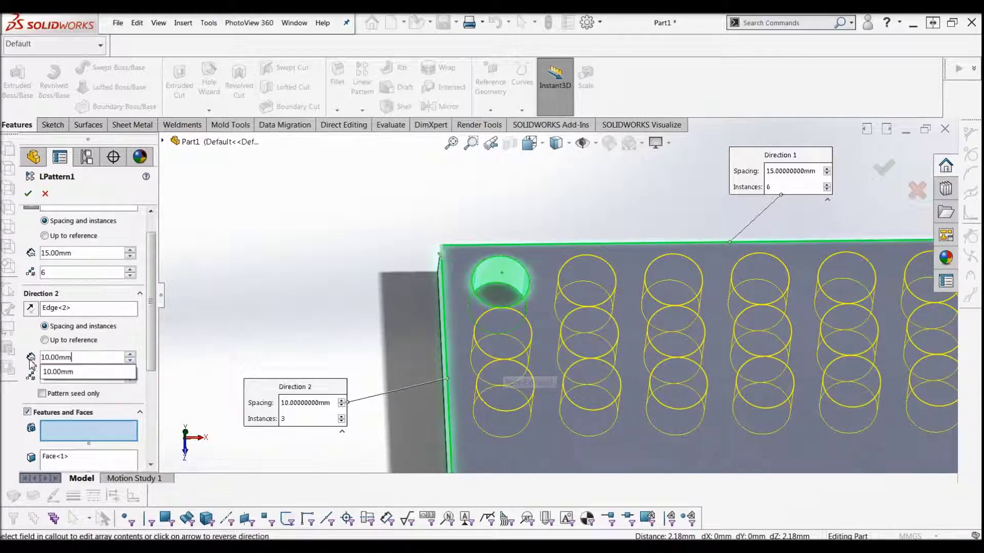
pyautogui.doubleClick(69, 357)
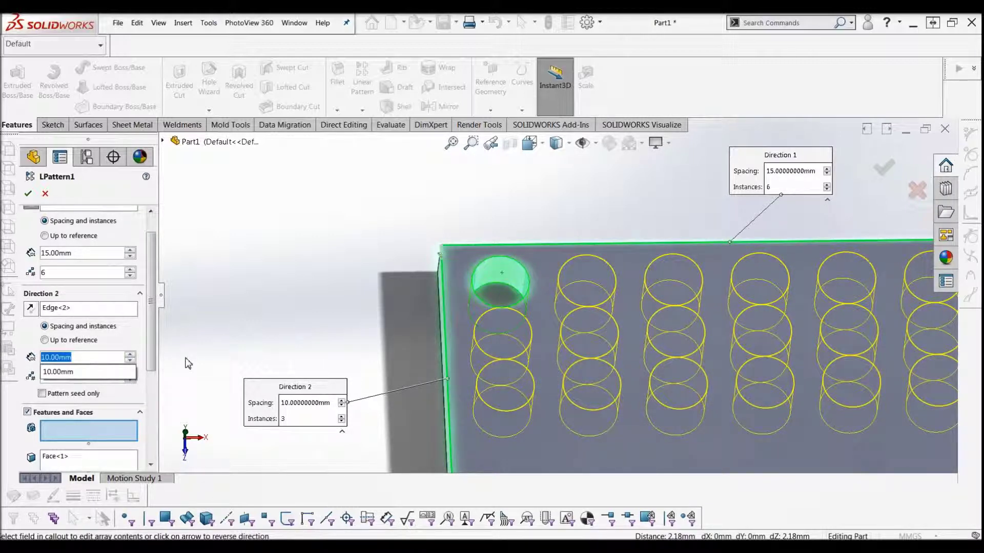
pyautogui.write('15')
pyautogui.press('Return')
pyautogui.scroll(3, 617, 310)
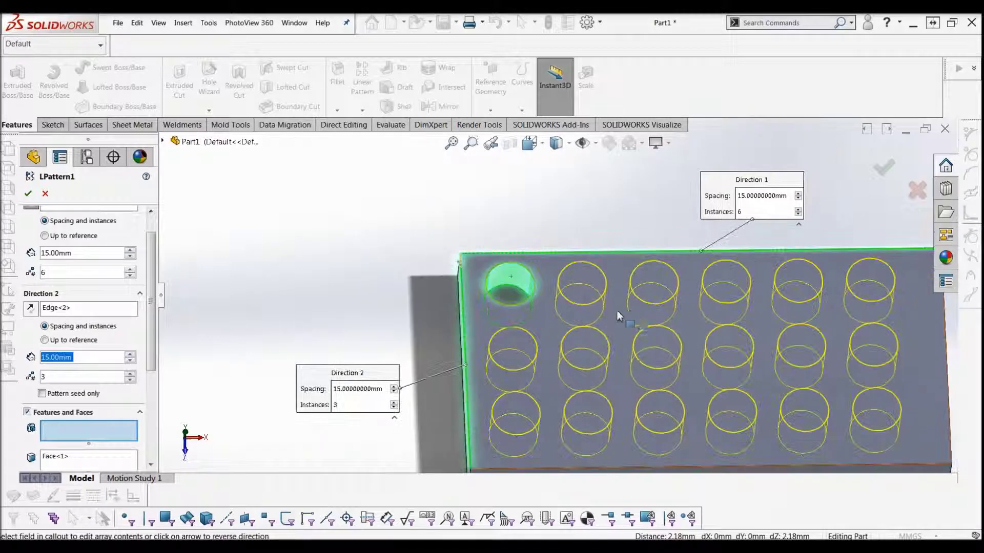
pyautogui.scroll(1, 685, 321)
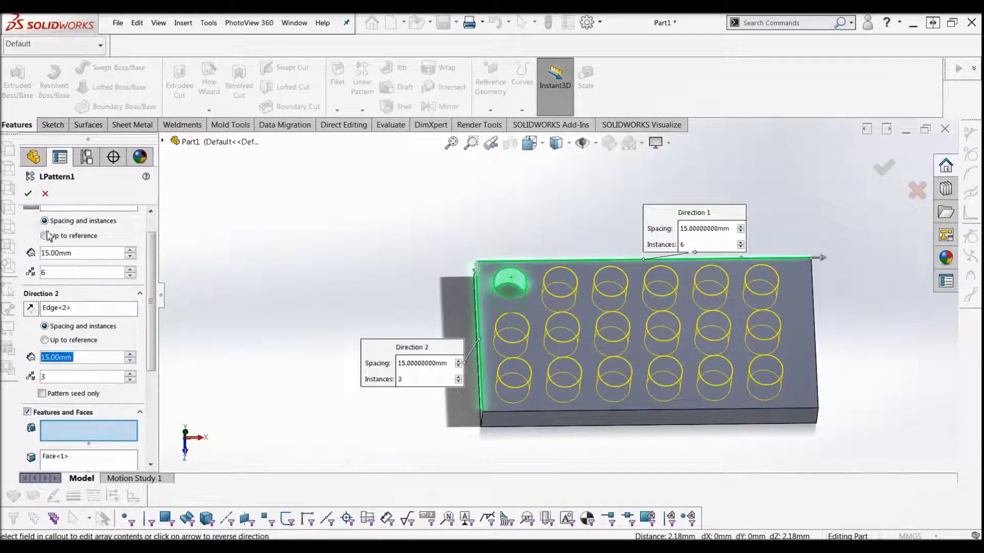
# Step: Enable Pattern seed only for Direction 2 and finish LPattern1
pyautogui.scroll(-1, 640, 305)
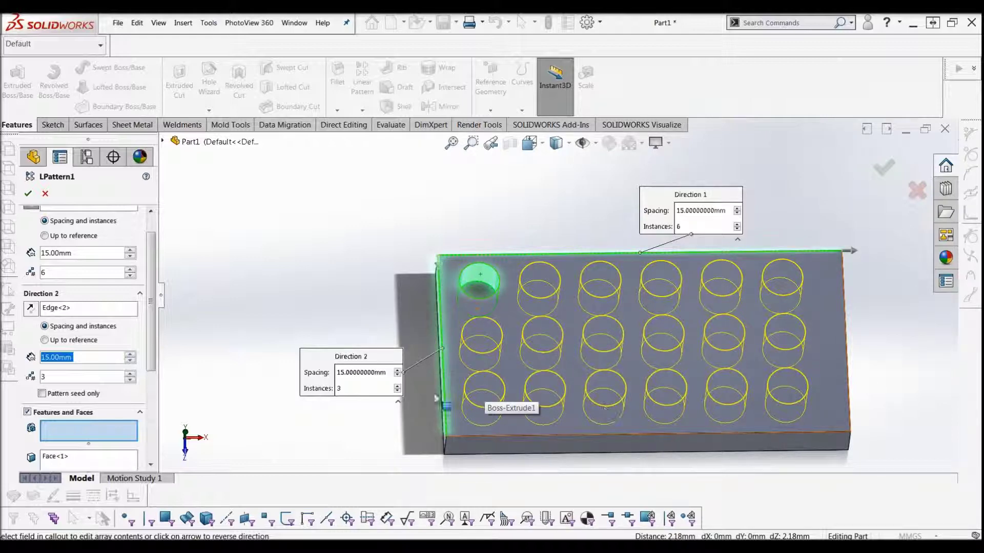
pyautogui.click(43, 394)
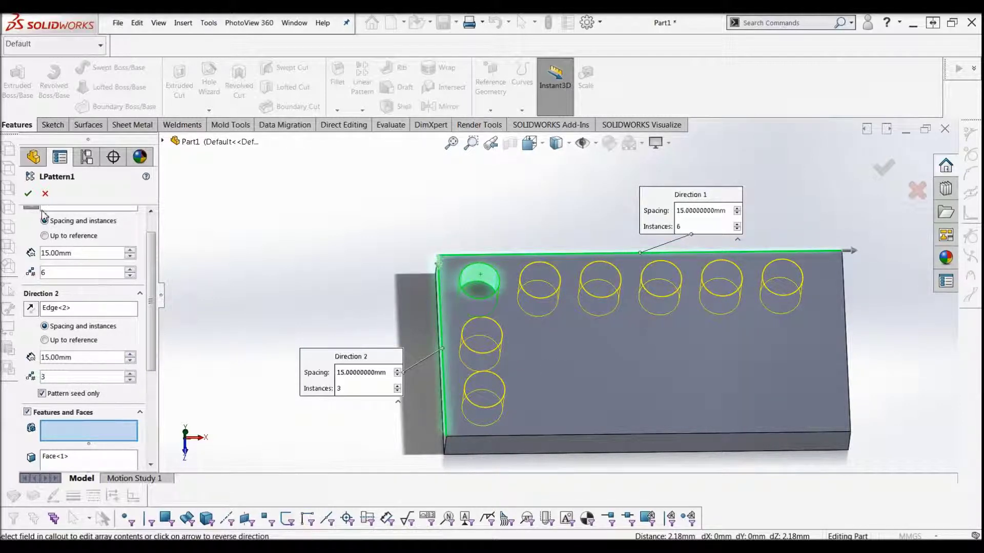
pyautogui.click(28, 193)
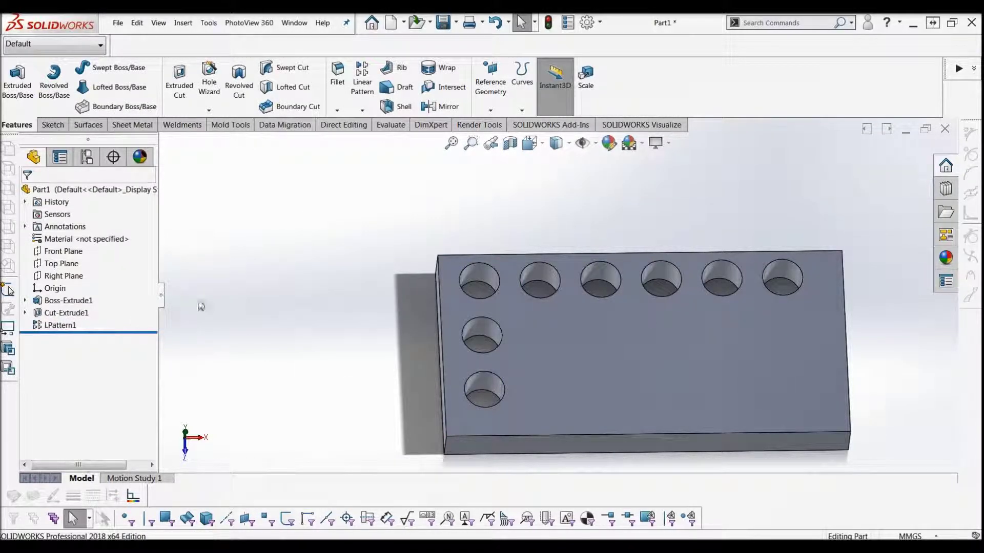
# Step: Edit LPattern1, currently Face<1> seed, 15 mm spacing, 6 × 3 instances
pyautogui.click(65, 327)
pyautogui.click(74, 296)
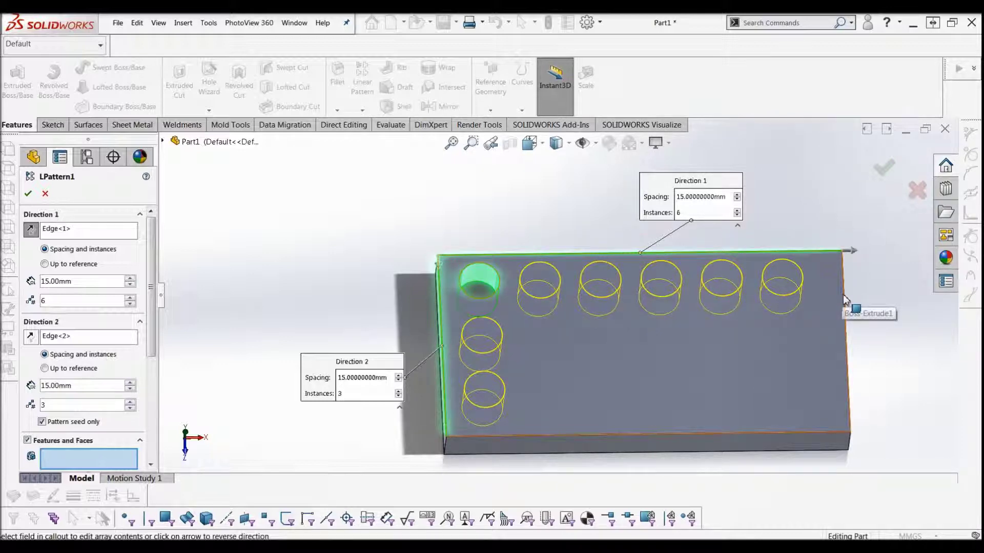
pyautogui.click(140, 322)
# Step: Delete Edge<2> from Direction 2 and set Direction 1 to Up to reference
pyautogui.click(140, 323)
pyautogui.click(141, 322)
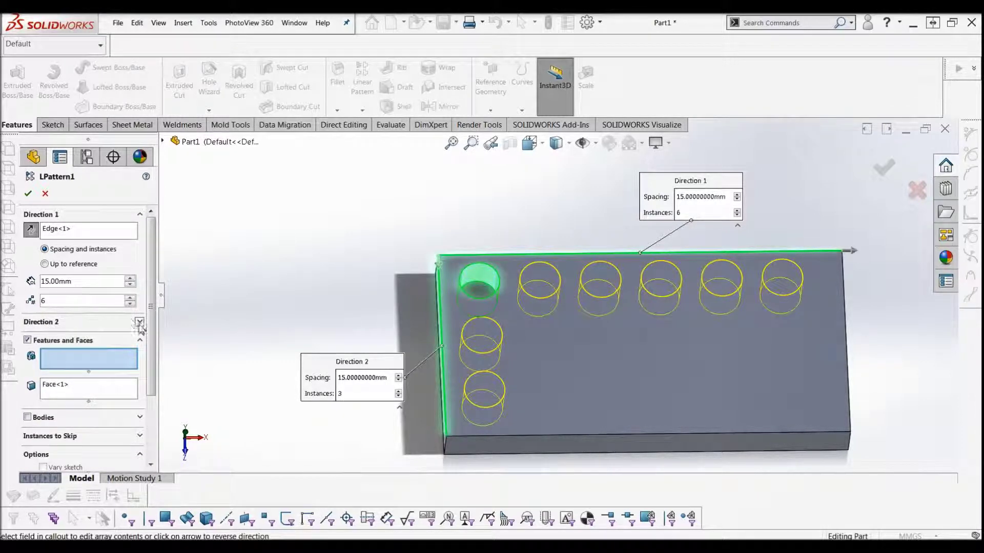
pyautogui.click(140, 322)
pyautogui.click(66, 338)
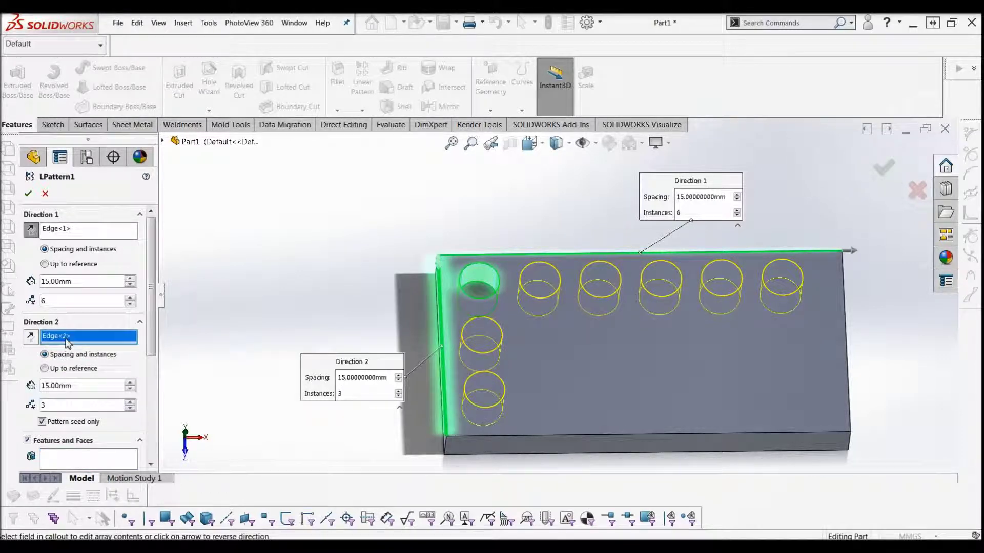
pyautogui.press('Delete')
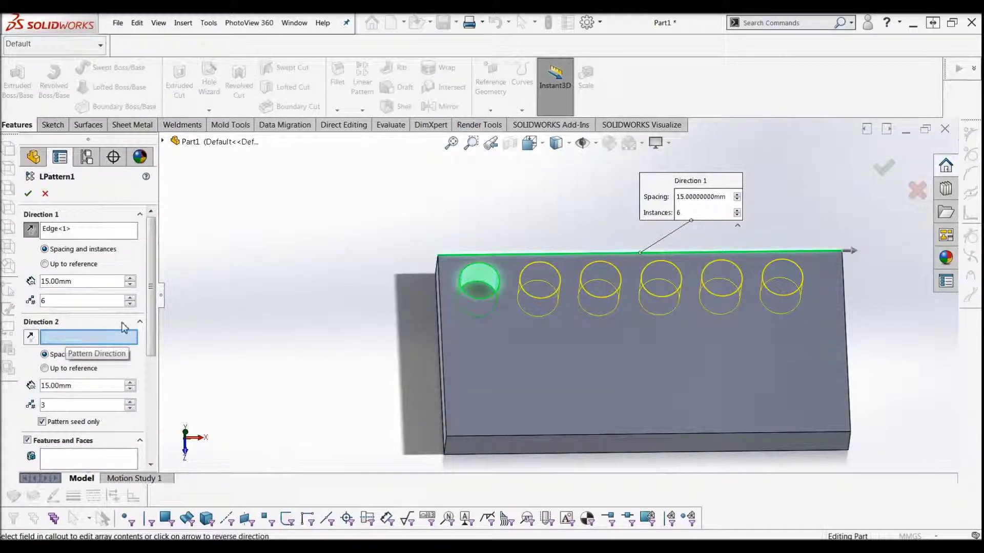
pyautogui.click(140, 322)
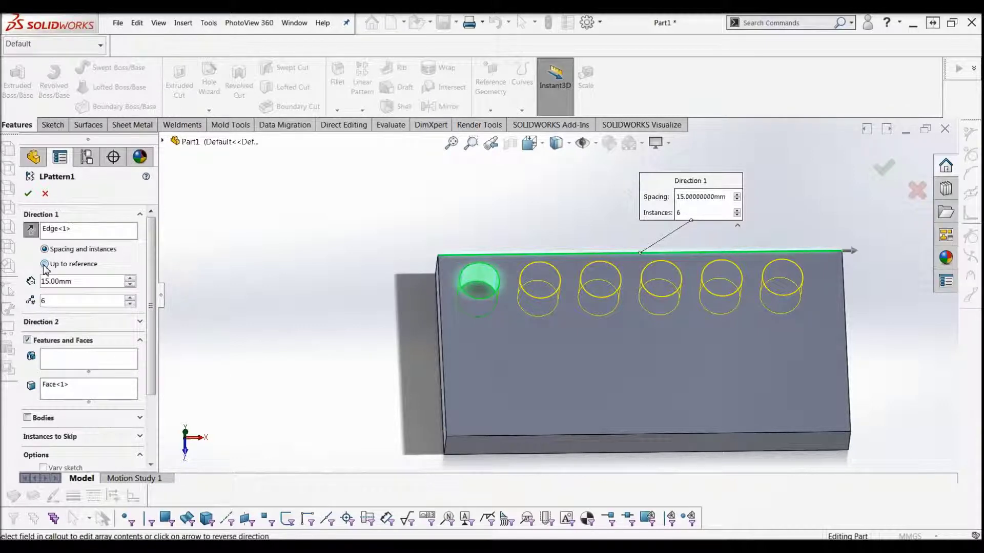
pyautogui.click(45, 264)
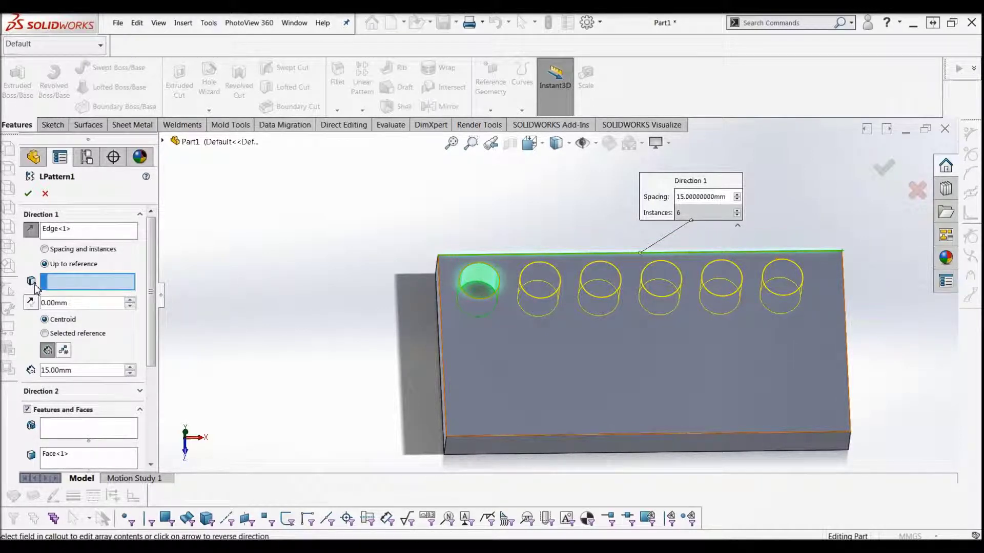
# Step: Pick the plate's right side face (Face<2>) as the Direction 1 reference
pyautogui.moveTo(763, 325); pyautogui.dragTo(841, 312, button='middle')
pyautogui.click(843, 332)
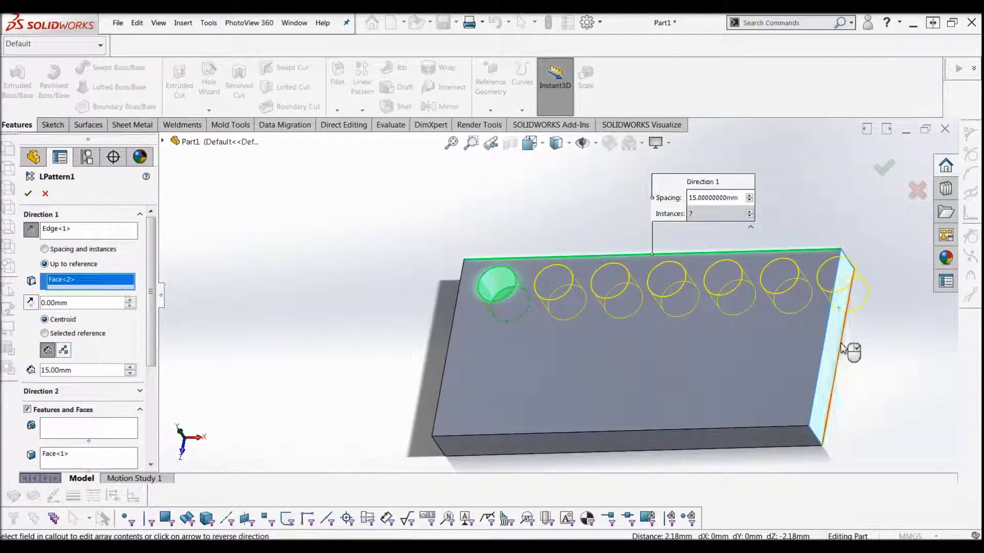
pyautogui.hotkey('ctrl', 'shift', 'z')
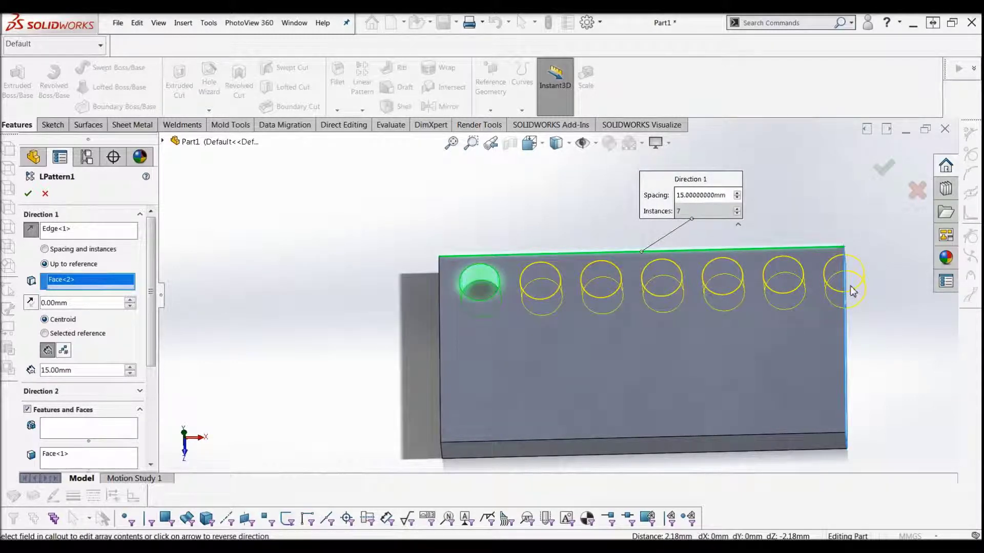
pyautogui.hotkey('ctrl', 'shift', 'z')
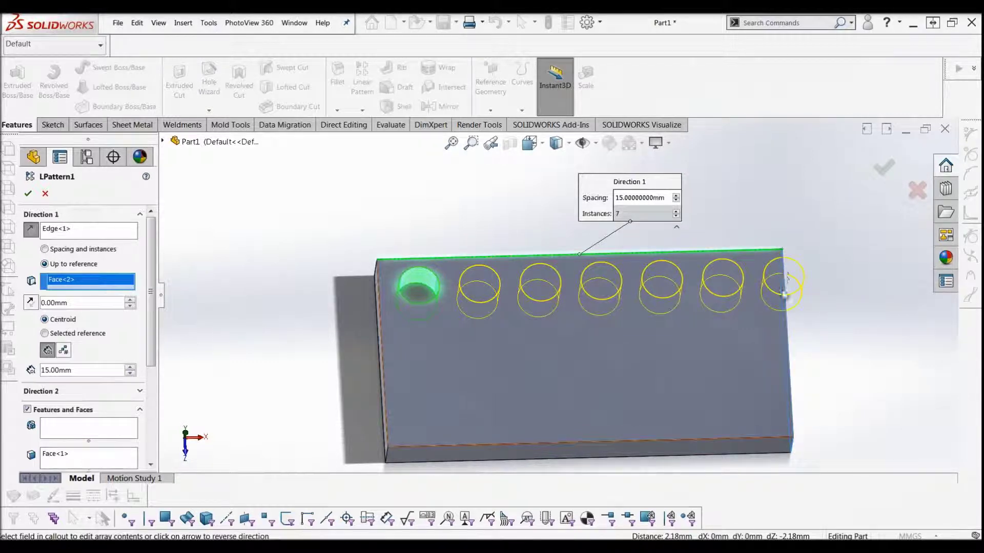
pyautogui.hotkey('ctrl', 'shift', 'z')
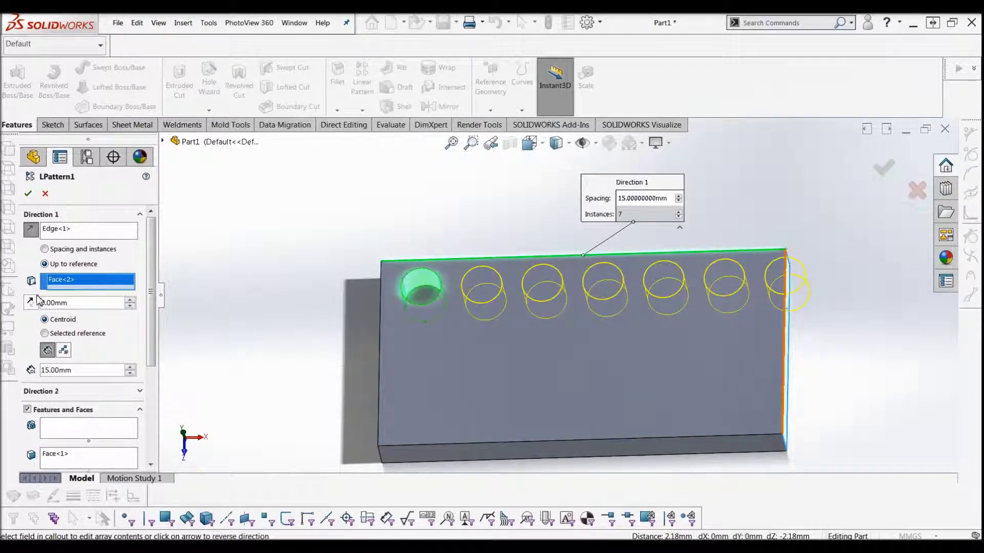
# Step: Set a 10 mm offset and switch to 7 instances (13.33 mm spacing)
pyautogui.moveTo(82, 304); pyautogui.dragTo(34, 303)
pyautogui.rightClick(32, 301)
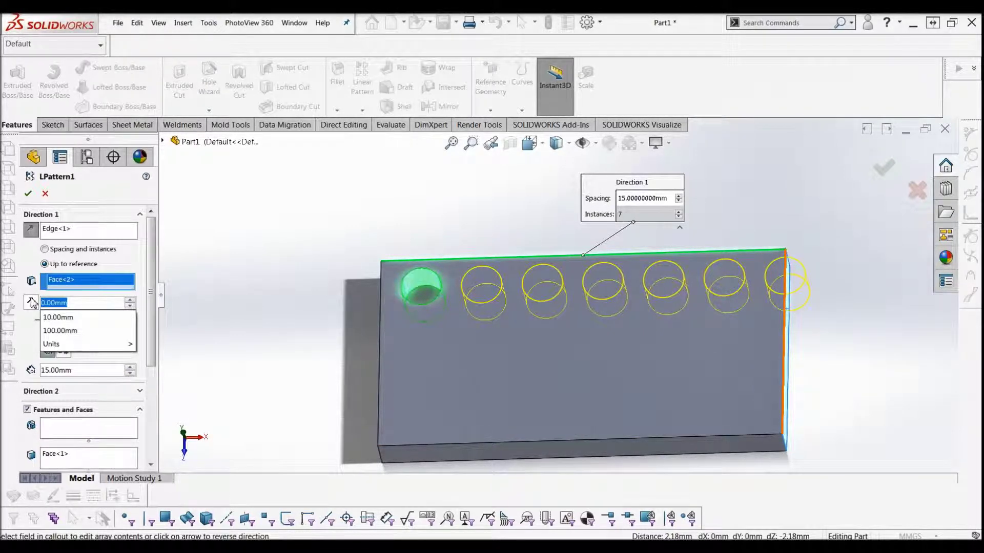
pyautogui.press('Escape')
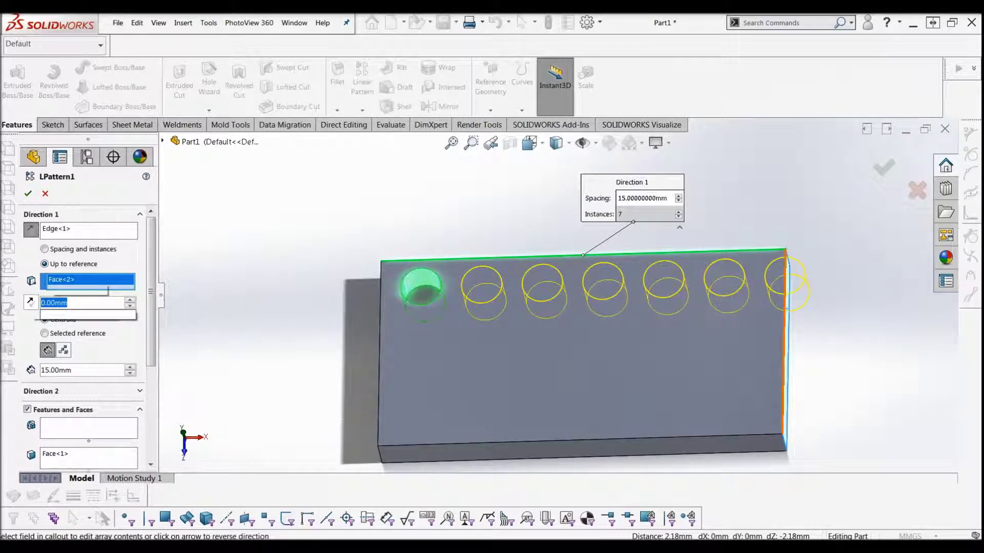
pyautogui.click(57, 314)
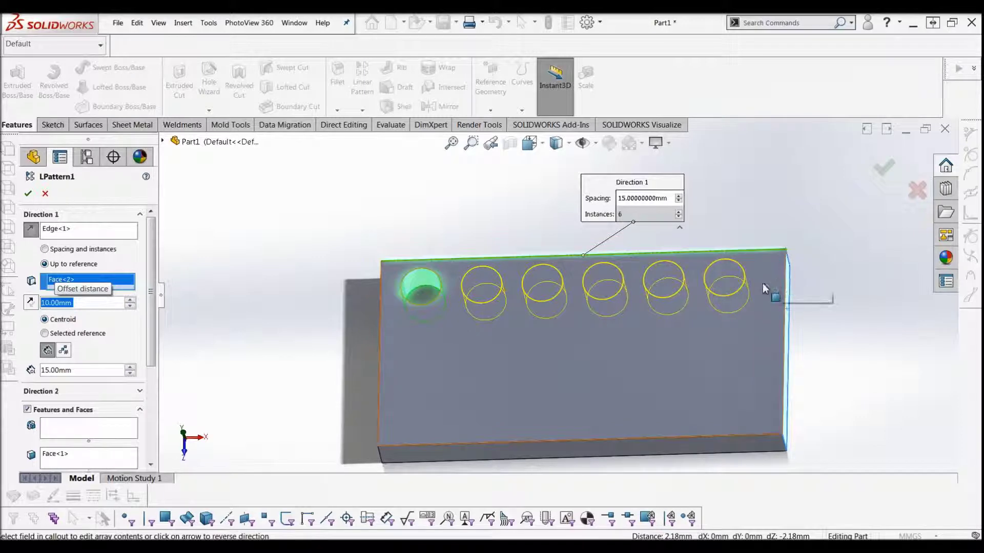
pyautogui.moveTo(764, 290); pyautogui.dragTo(720, 300, button='middle')
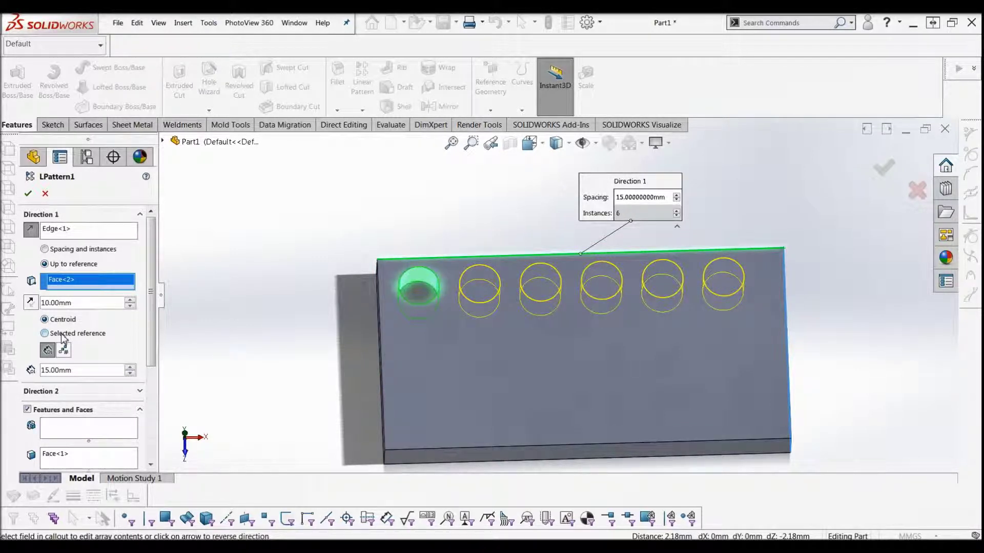
pyautogui.click(64, 352)
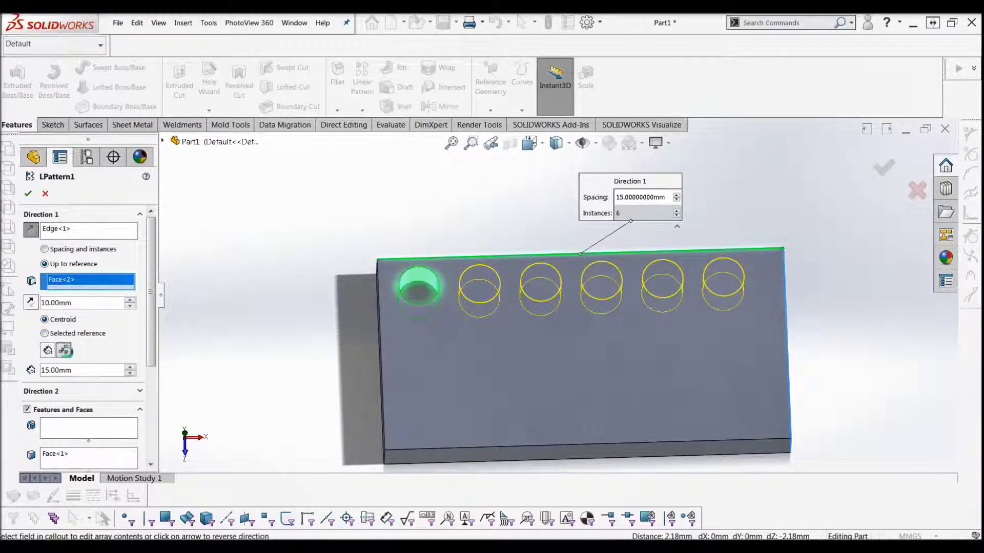
pyautogui.click(130, 367)
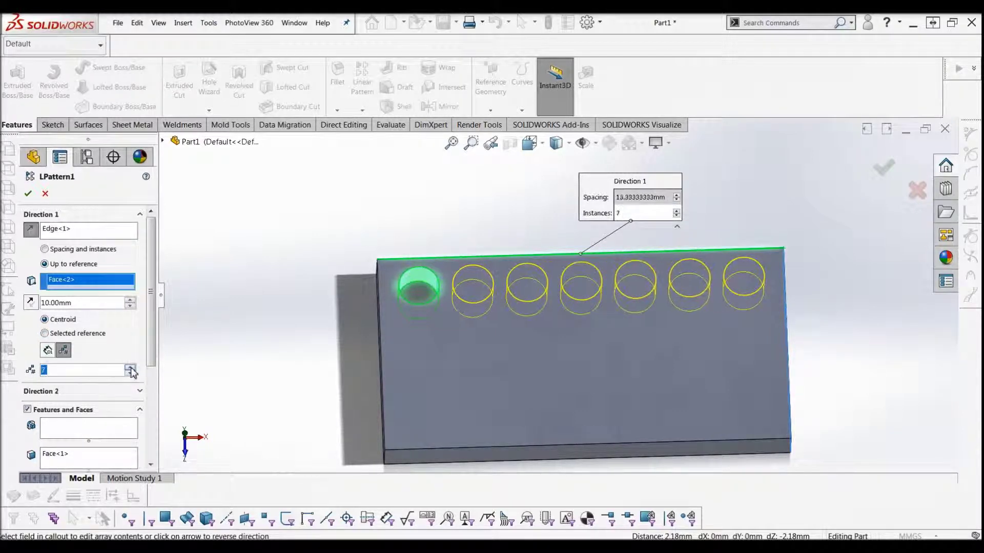
# Step: Confirm LPattern1 to cut the seven holes, then clear the selection
pyautogui.click(29, 194)
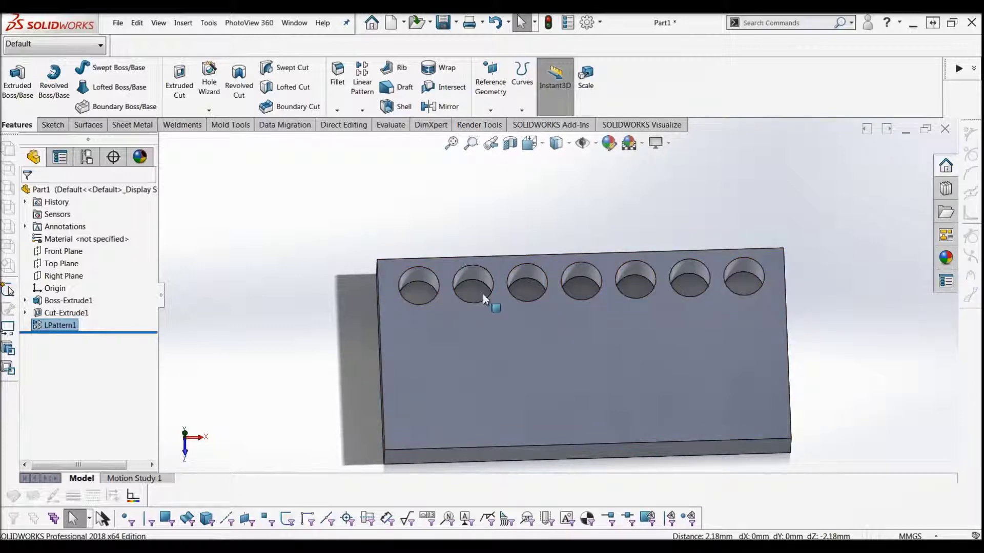
pyautogui.click(295, 269)
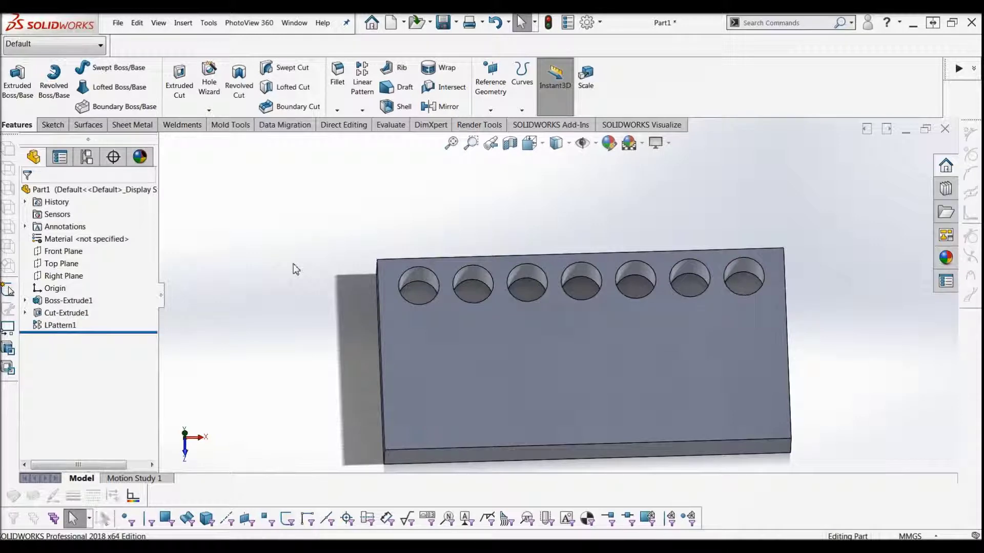